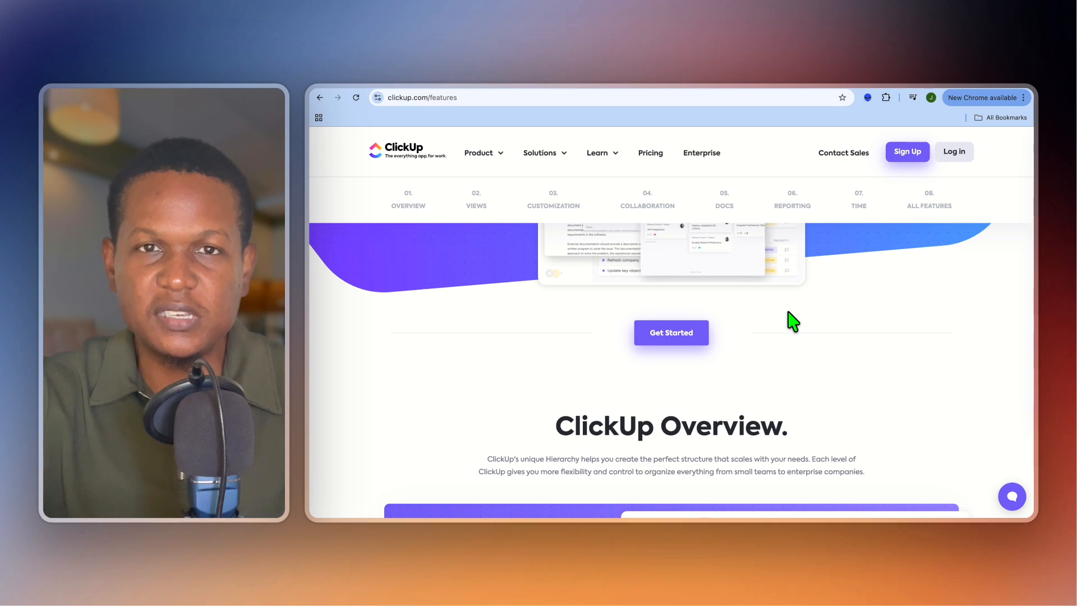
Read through the ClickUp features page down to the overview section and its Everything view description.
{"action": "scroll", "coordinate": [791, 321], "scroll_direction": "down", "scroll_amount": 1}
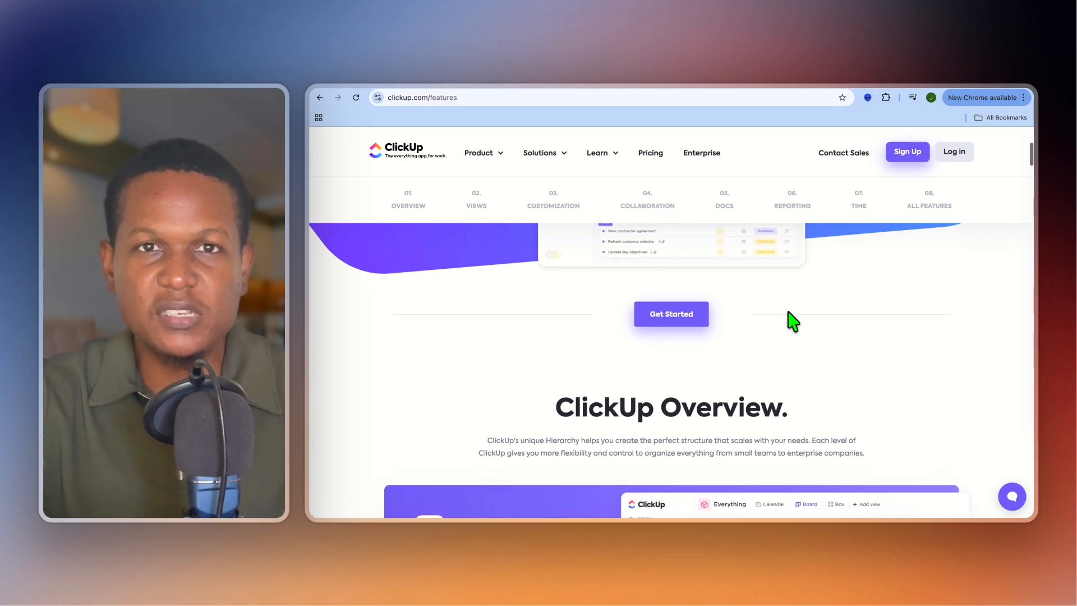
{"action": "scroll", "coordinate": [791, 322], "scroll_direction": "down", "scroll_amount": 1}
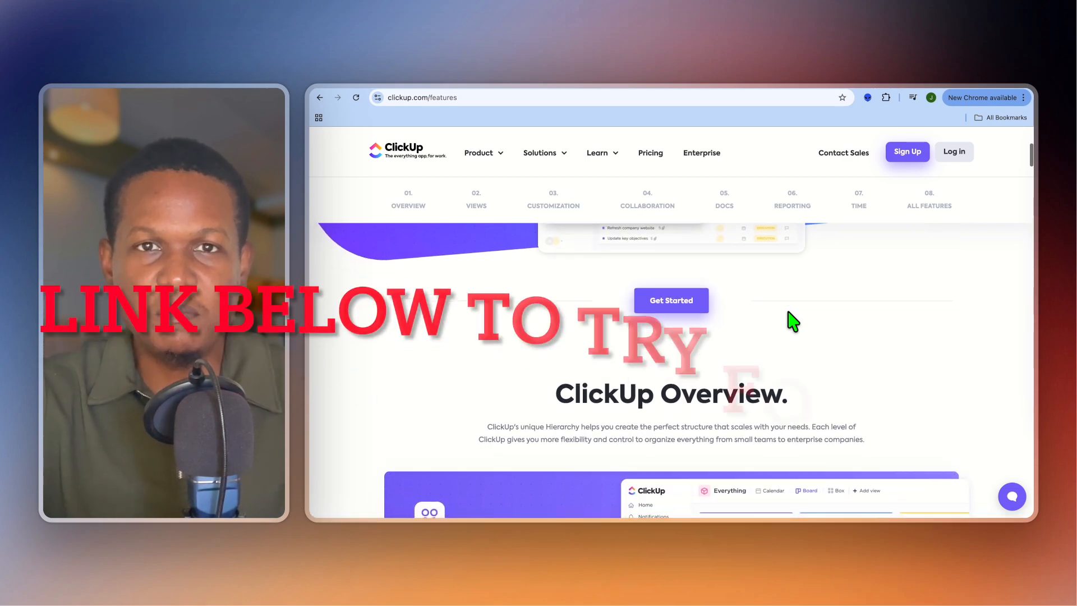
{"action": "scroll", "coordinate": [792, 322], "scroll_direction": "down", "scroll_amount": 1}
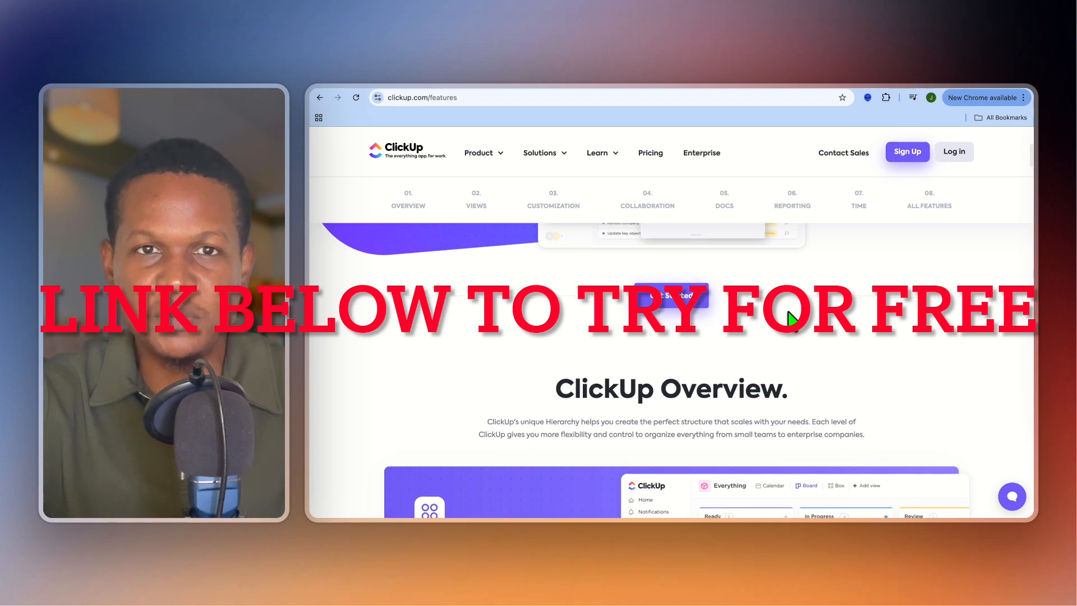
{"action": "scroll", "coordinate": [792, 322], "scroll_direction": "down", "scroll_amount": 2}
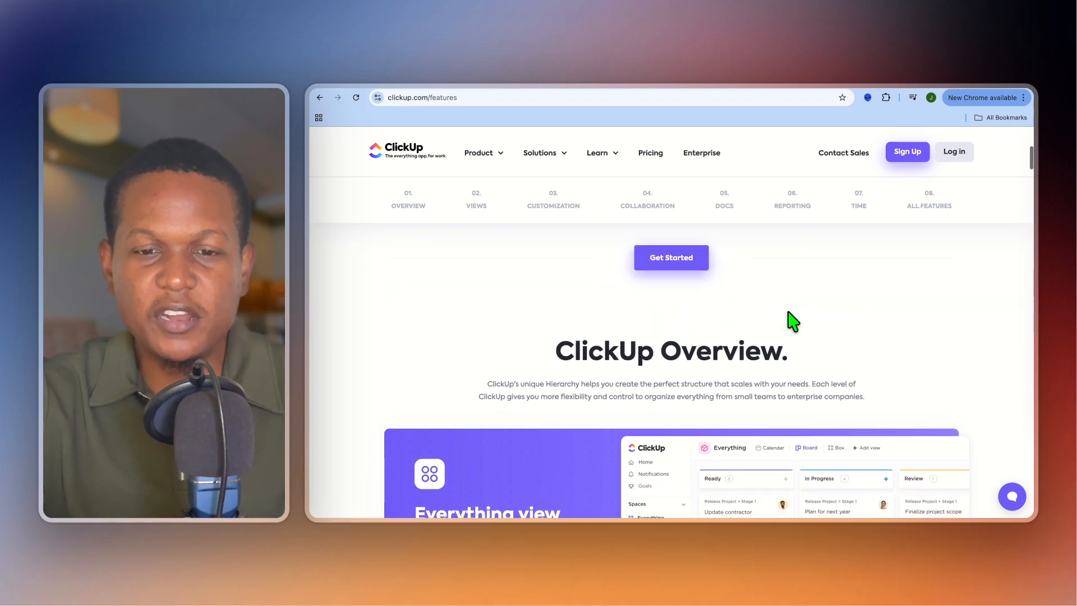
{"action": "scroll", "coordinate": [792, 321], "scroll_direction": "down", "scroll_amount": 2}
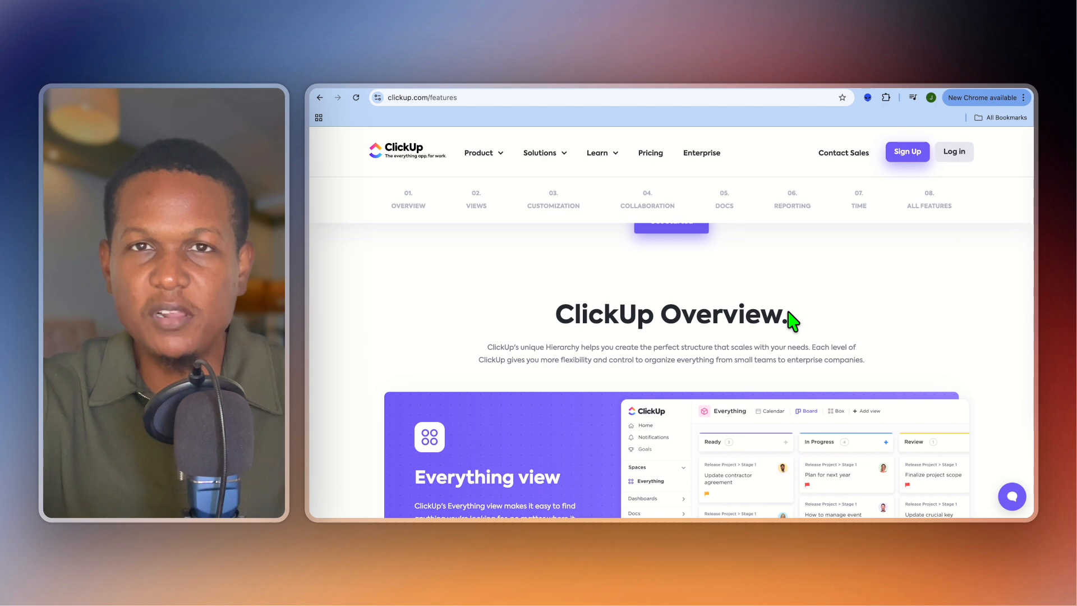
{"action": "scroll", "coordinate": [791, 321], "scroll_direction": "down", "scroll_amount": 2}
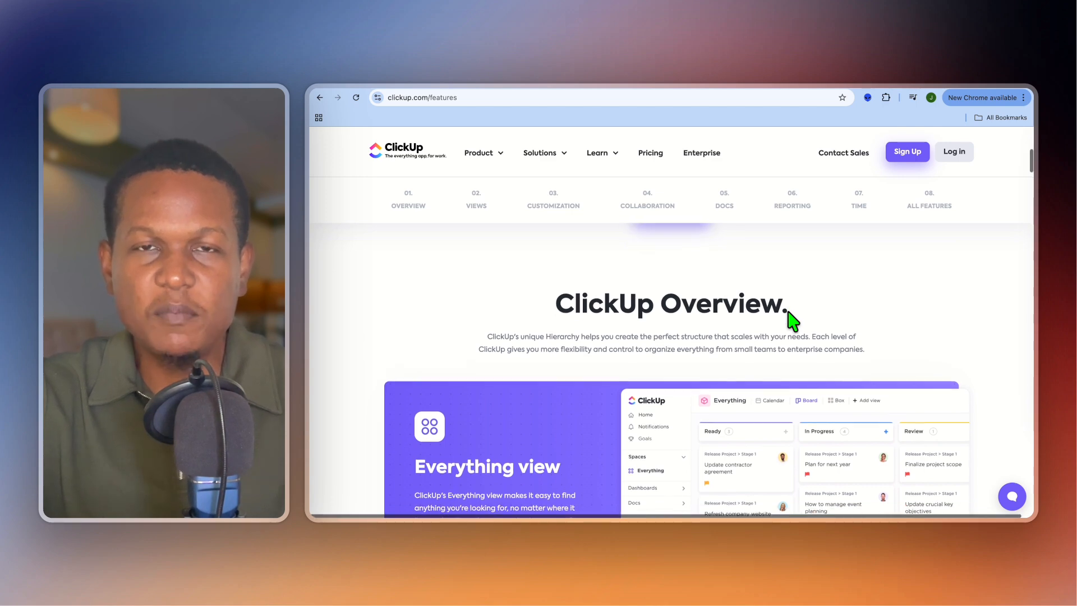
{"action": "scroll", "coordinate": [792, 322], "scroll_direction": "down", "scroll_amount": 2}
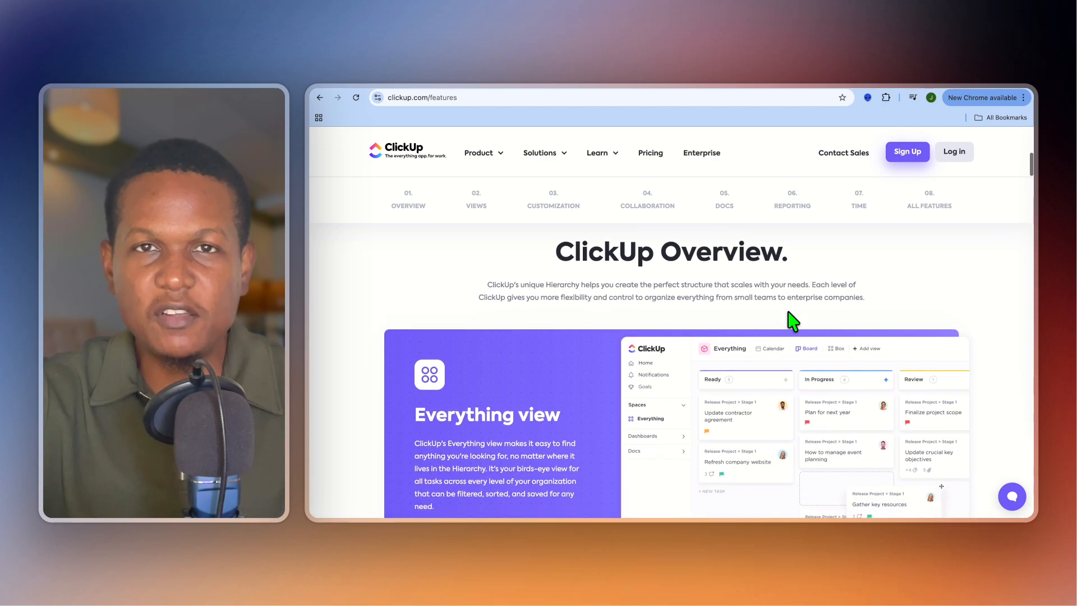
{"action": "scroll", "coordinate": [792, 322], "scroll_direction": "down", "scroll_amount": 3}
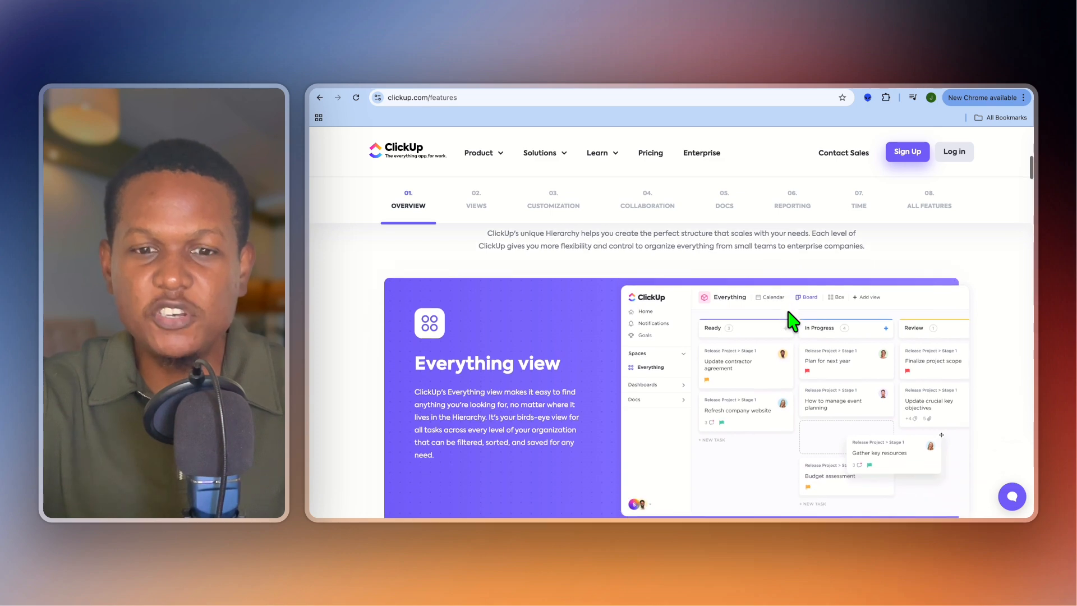
{"action": "scroll", "coordinate": [792, 322], "scroll_direction": "down", "scroll_amount": 2}
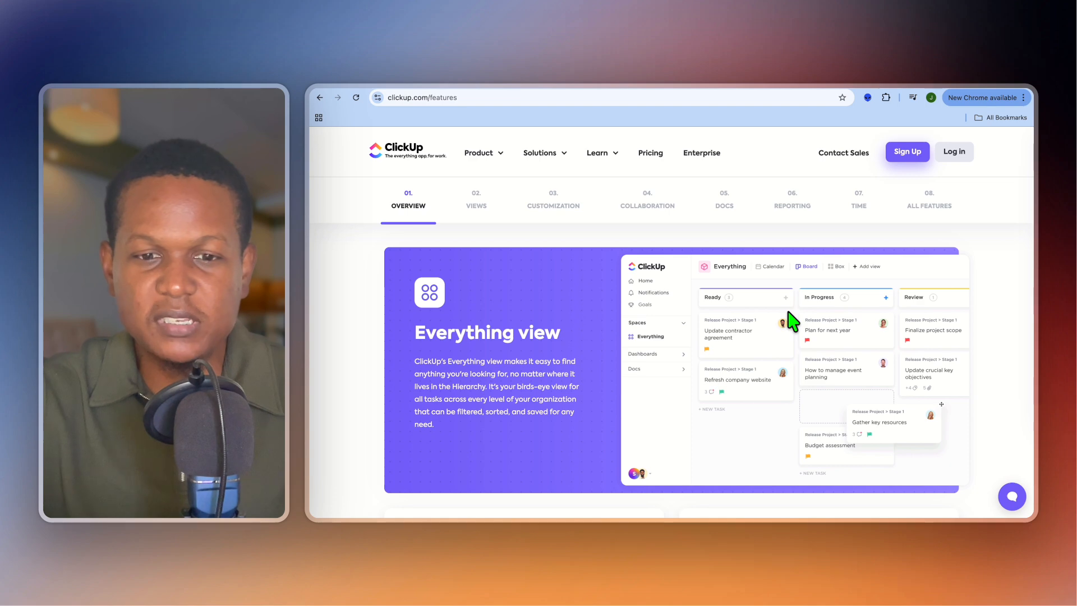
{"action": "scroll", "coordinate": [792, 321], "scroll_direction": "down", "scroll_amount": 9}
{"action": "scroll", "coordinate": [792, 322], "scroll_direction": "down", "scroll_amount": 1}
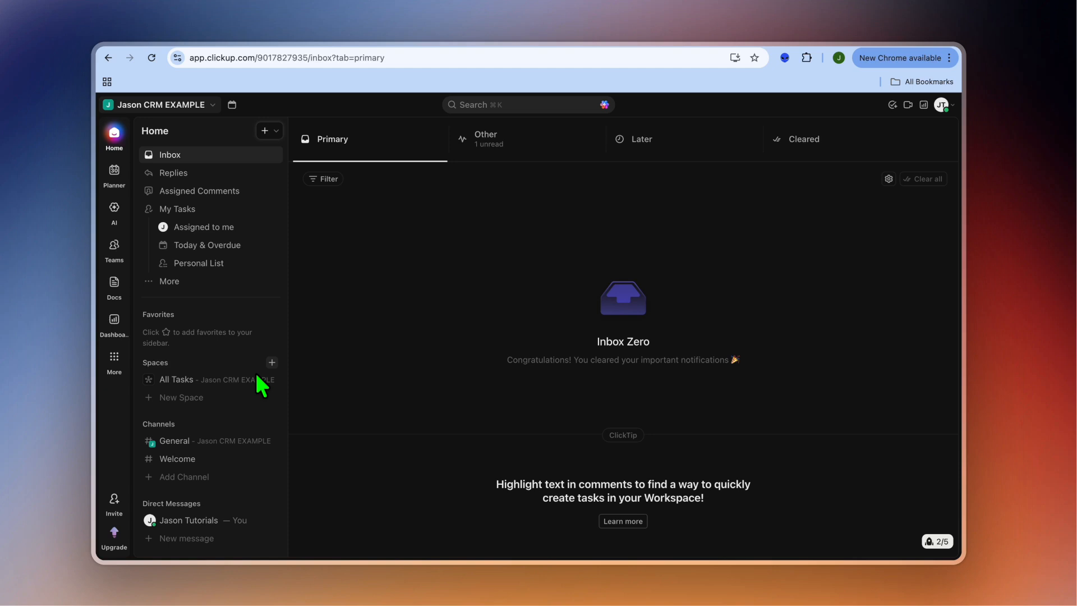
Create a new Space named CRM in the Jason CRM EXAMPLE workspace with the Starter workflow and its default settings.
{"action": "left_click", "coordinate": [197, 398]}
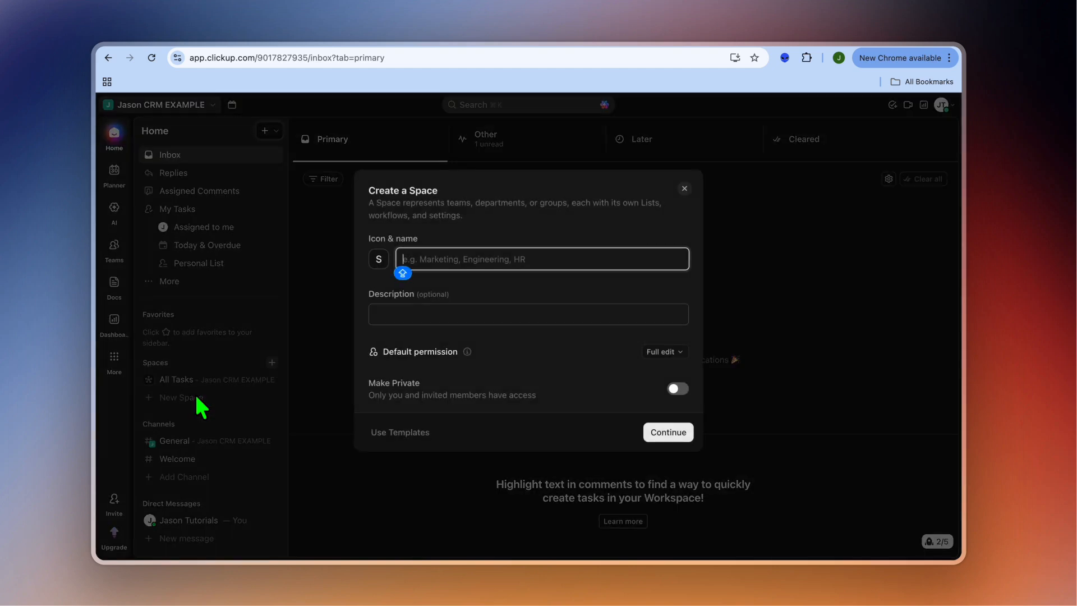
{"action": "type", "text": "CRM"}
{"action": "key", "text": "Caps_Lock"}
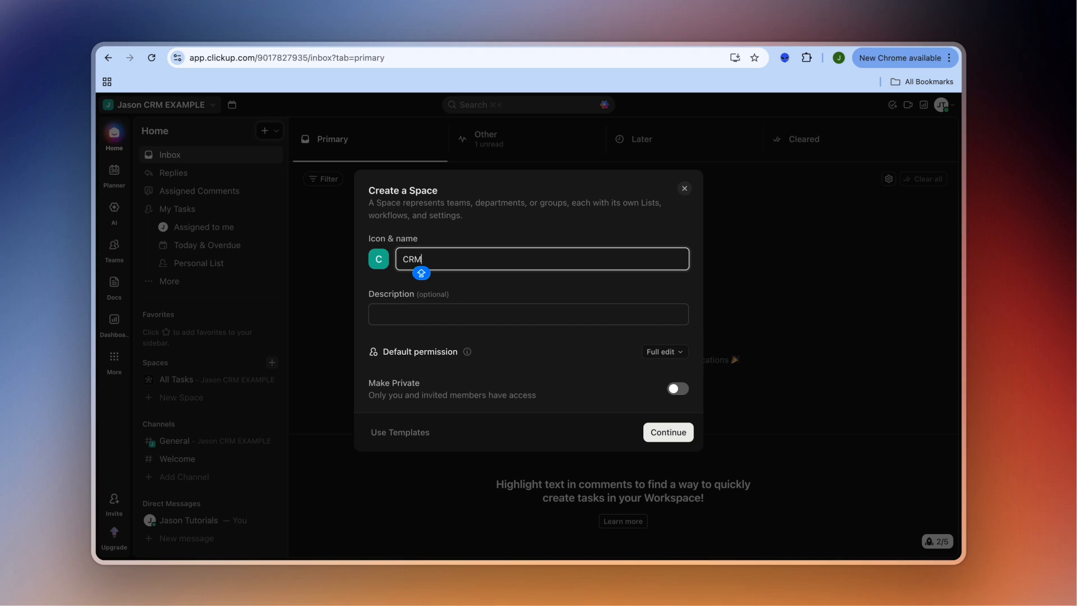
{"action": "left_click", "coordinate": [668, 432]}
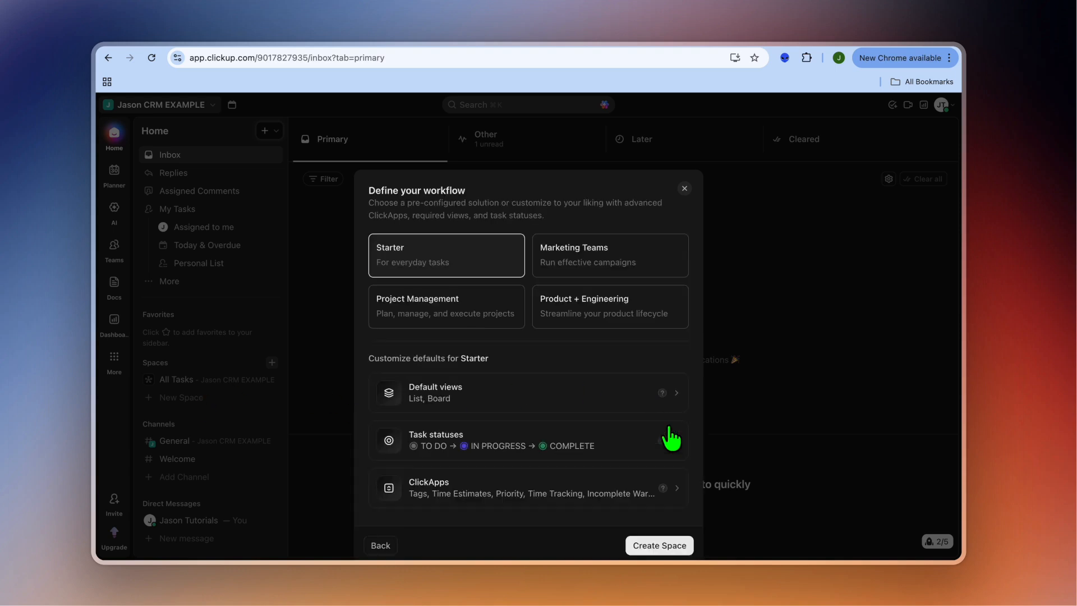
{"action": "left_click", "coordinate": [675, 544]}
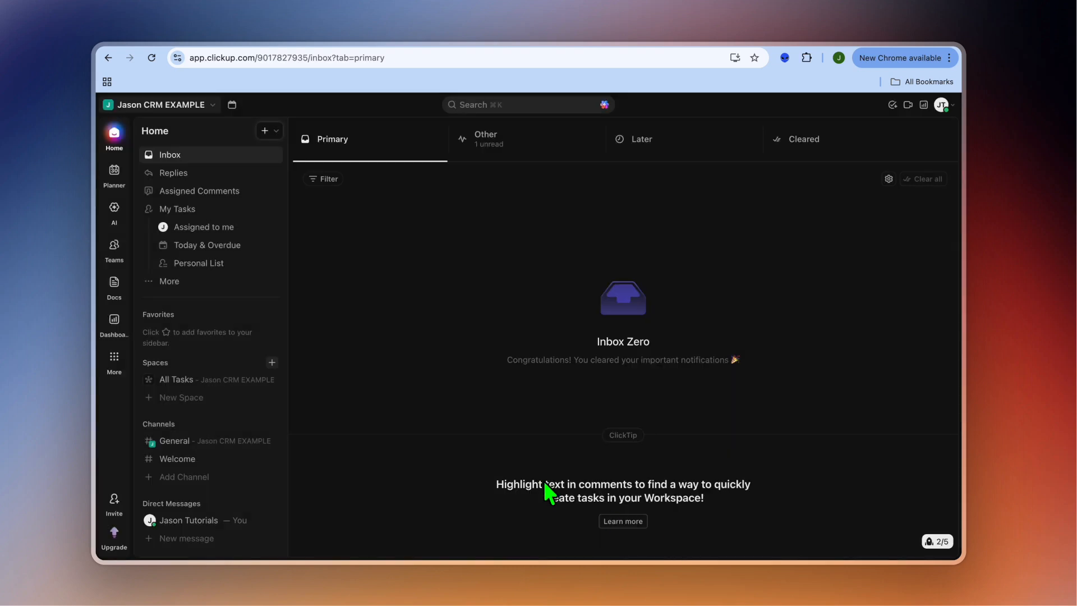
Create a list named LEADS AND CLIENTS in the CRM space and apply all AI-suggested settings: task type, views, custom fields and statuses.
{"action": "left_click", "coordinate": [183, 352]}
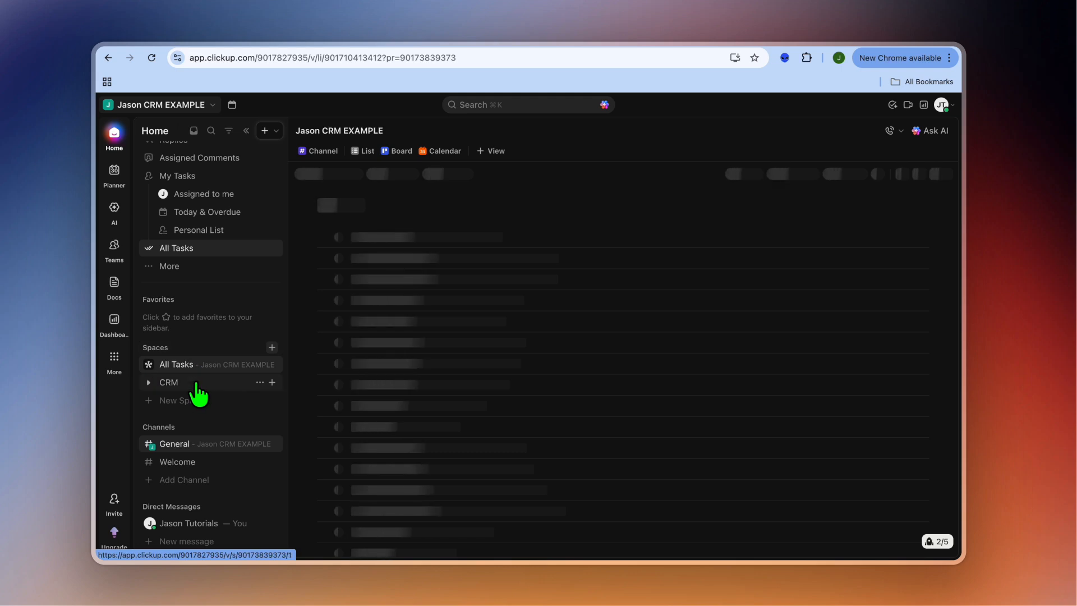
{"action": "left_click", "coordinate": [180, 365]}
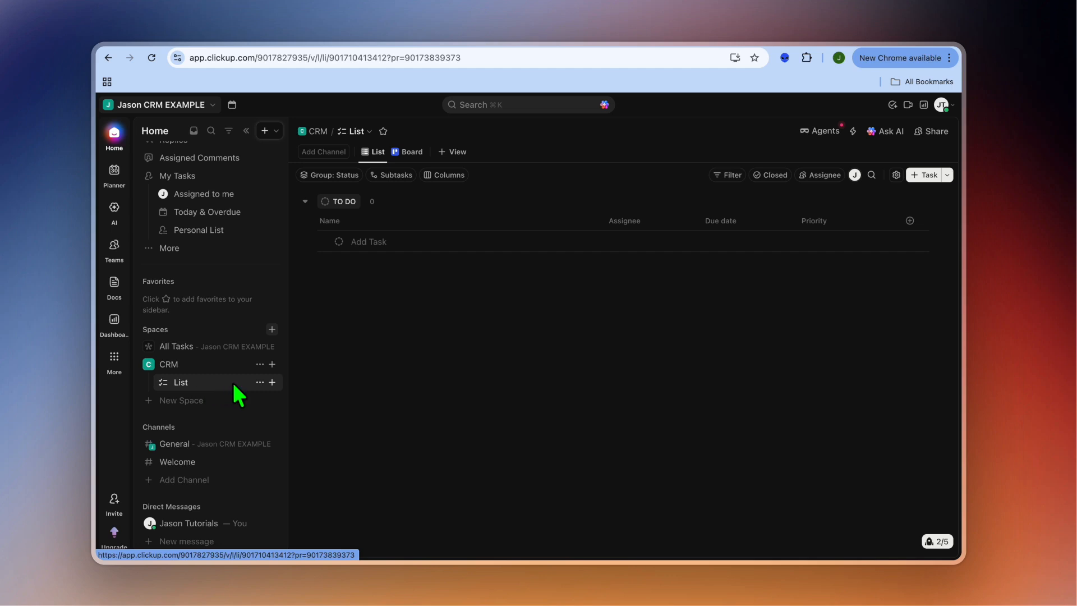
{"action": "left_click", "coordinate": [272, 382]}
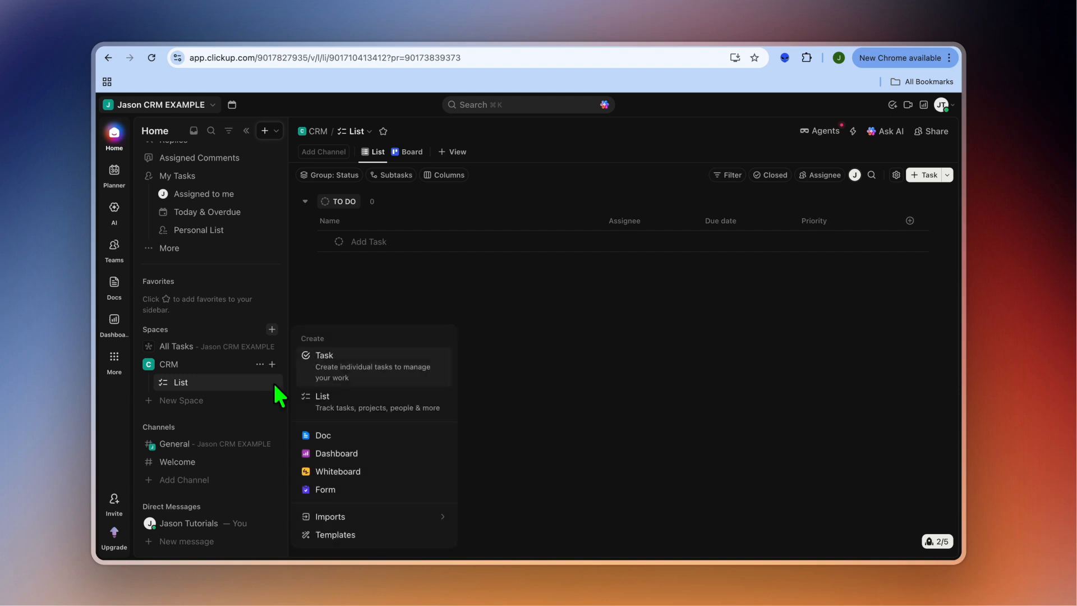
{"action": "left_click", "coordinate": [342, 407]}
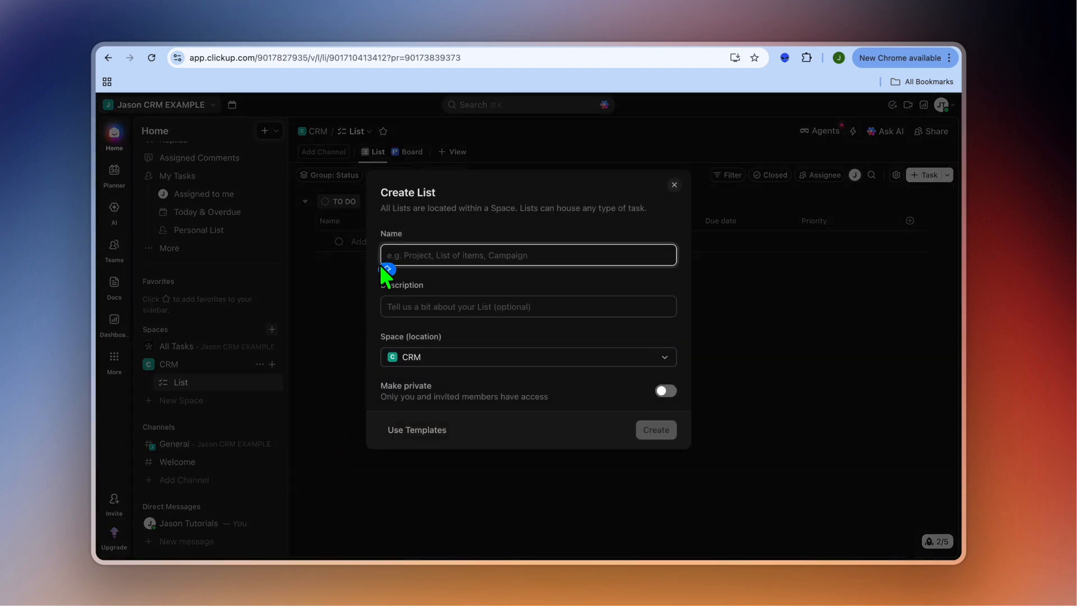
{"action": "type", "text": "LEA"}
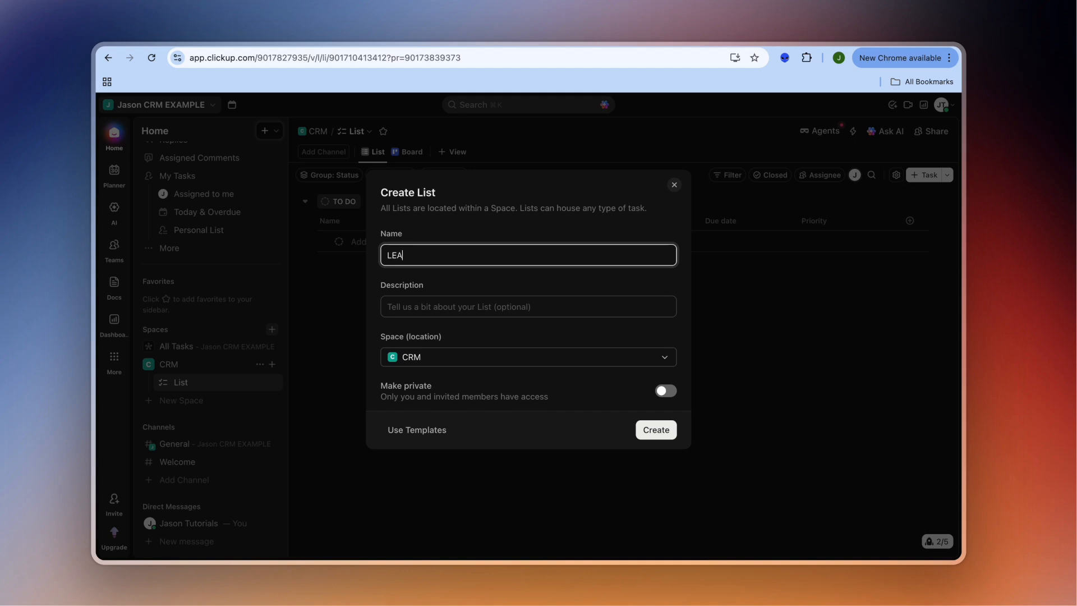
{"action": "type", "text": "DS AND CLIENTS"}
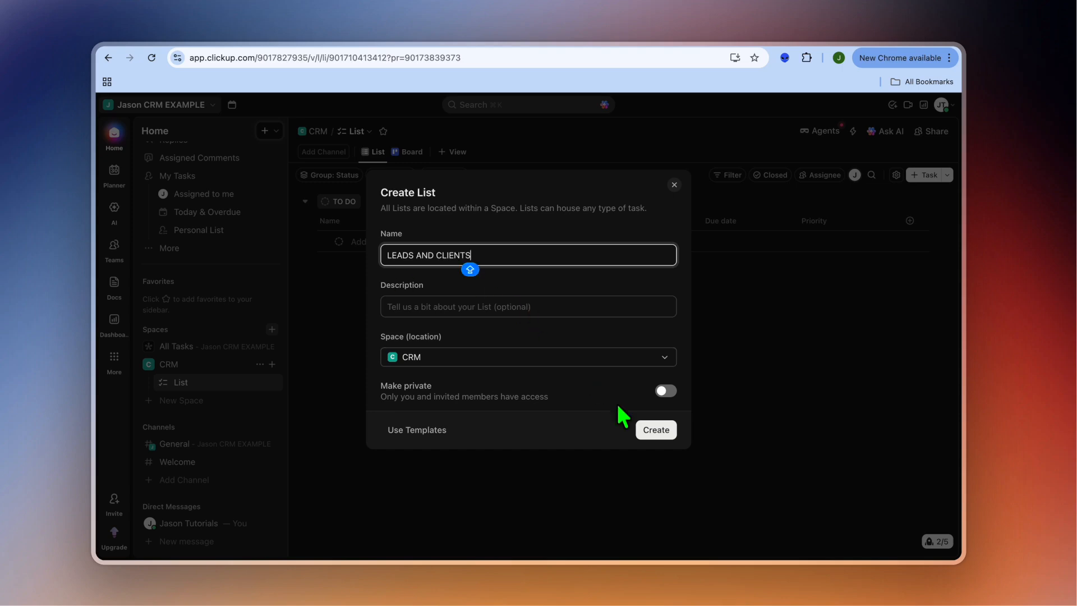
{"action": "left_click", "coordinate": [650, 432]}
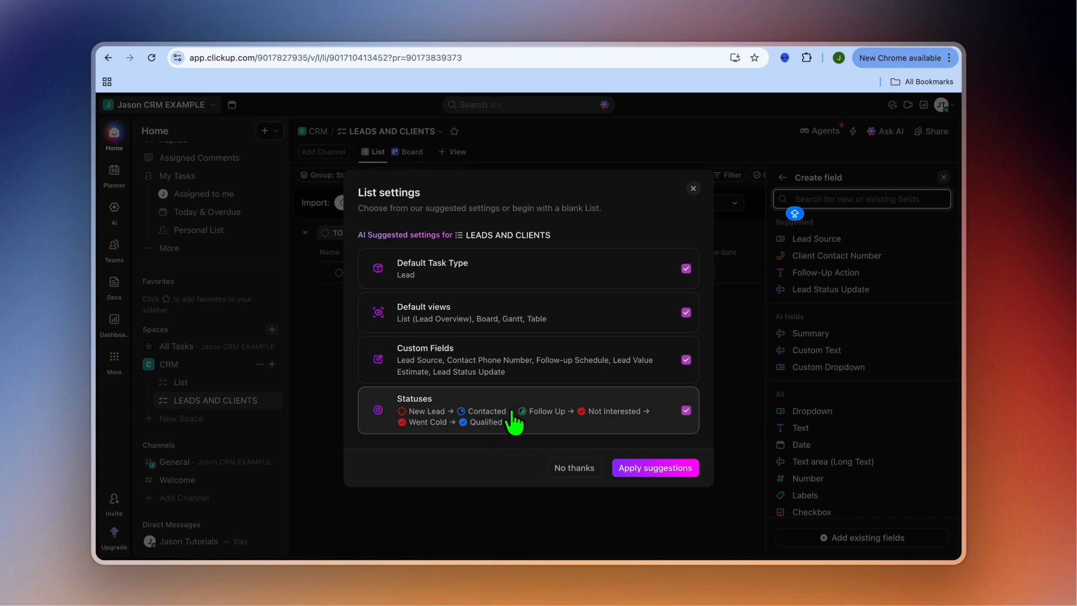
{"action": "left_click", "coordinate": [676, 471]}
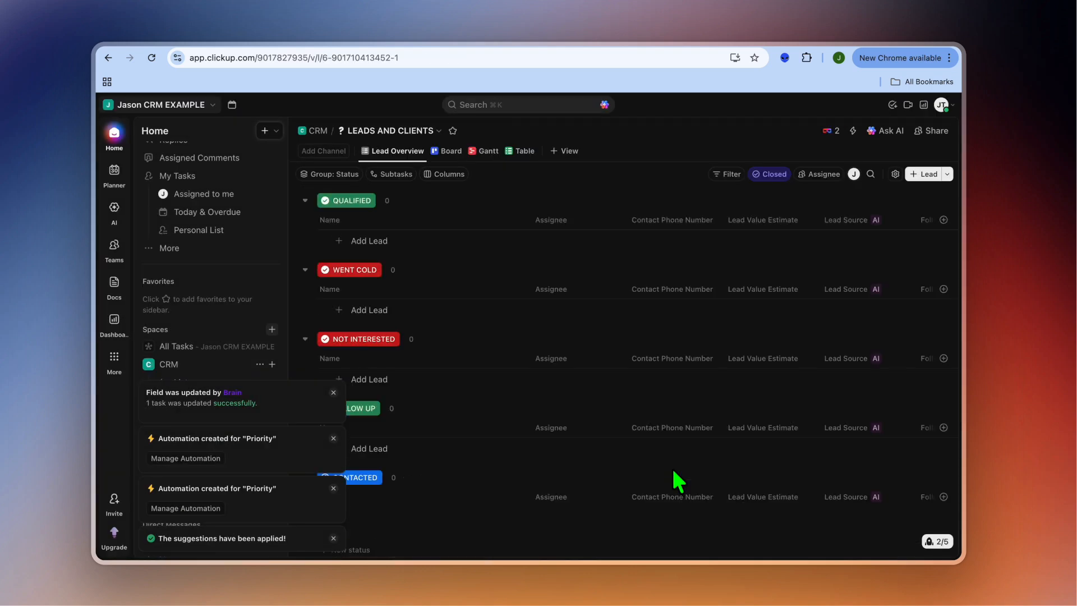
{"action": "left_click", "coordinate": [335, 393]}
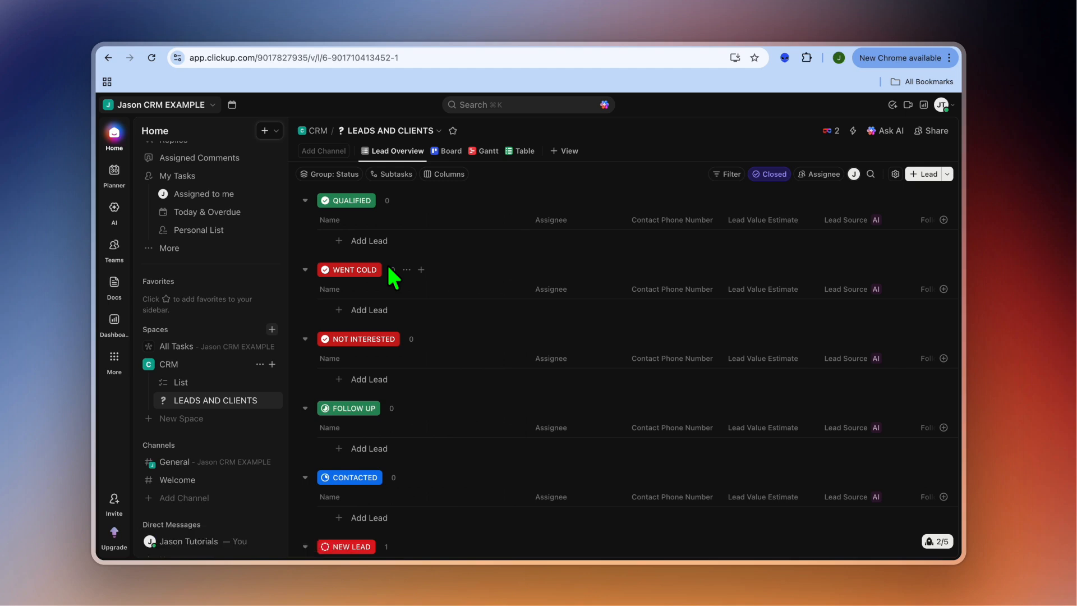
Open Task 1 in the New Lead group and replace its title with the lead's first name.
{"action": "scroll", "coordinate": [404, 351], "scroll_direction": "down", "scroll_amount": 3}
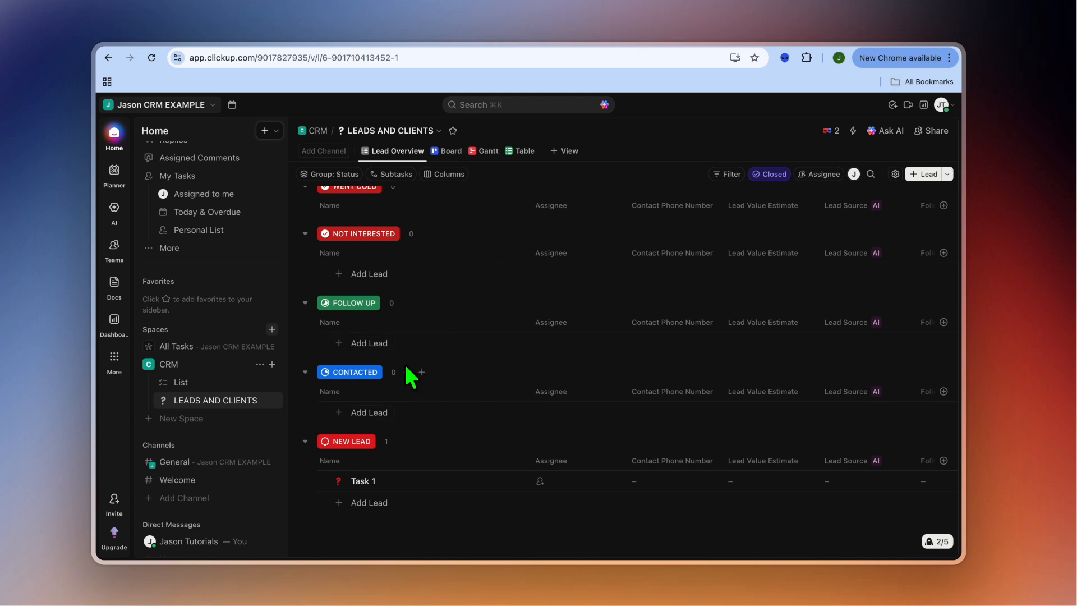
{"action": "left_click", "coordinate": [364, 481]}
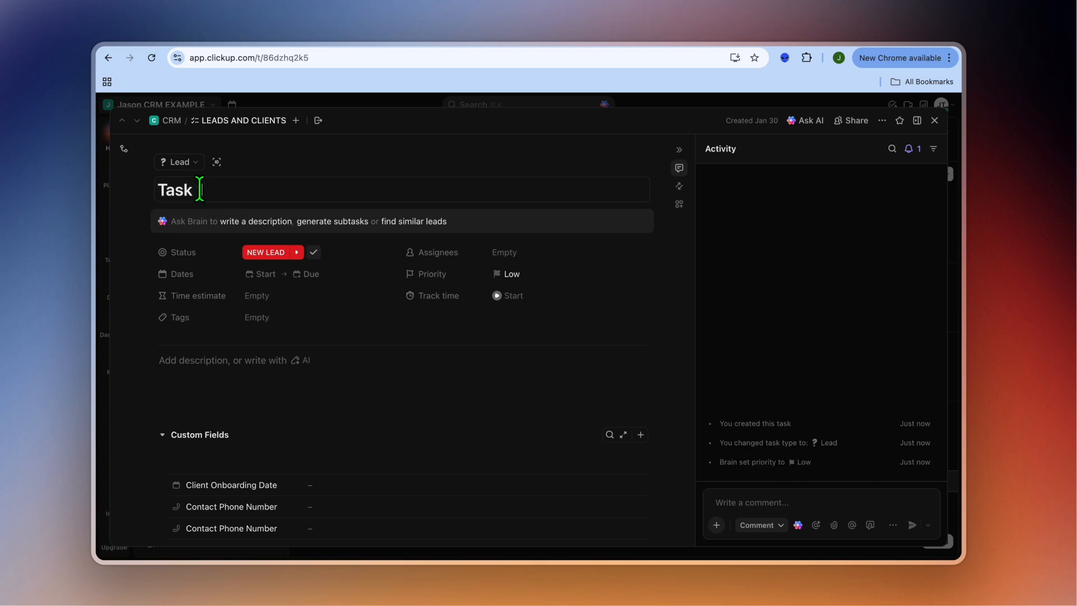
{"action": "left_click_drag", "start_coordinate": [203, 189], "coordinate": [150, 199]}
{"action": "type", "text": "SA"}
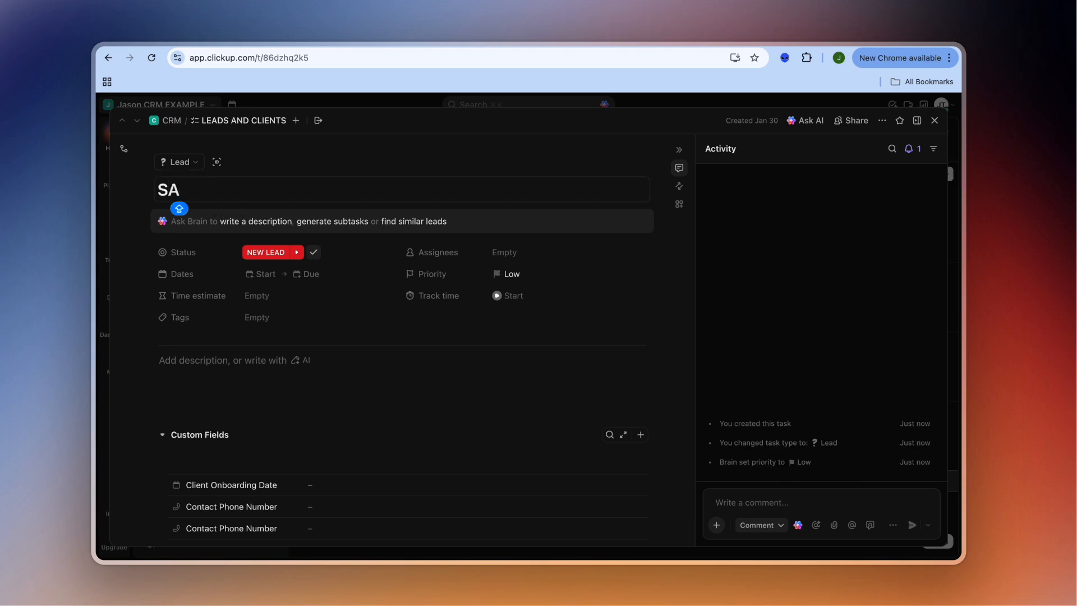
{"action": "type", "text": "RAH"}
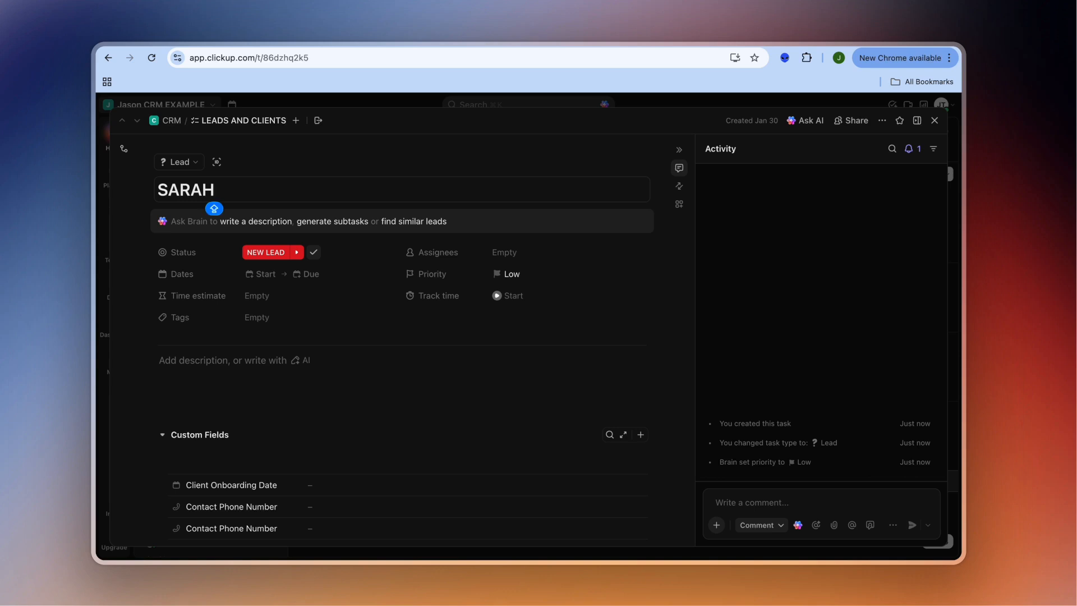
Start a new AI Custom Text field in the lead's Custom Fields section and name it EMAIL ADDRESS.
{"action": "scroll", "coordinate": [344, 368], "scroll_direction": "down", "scroll_amount": 2}
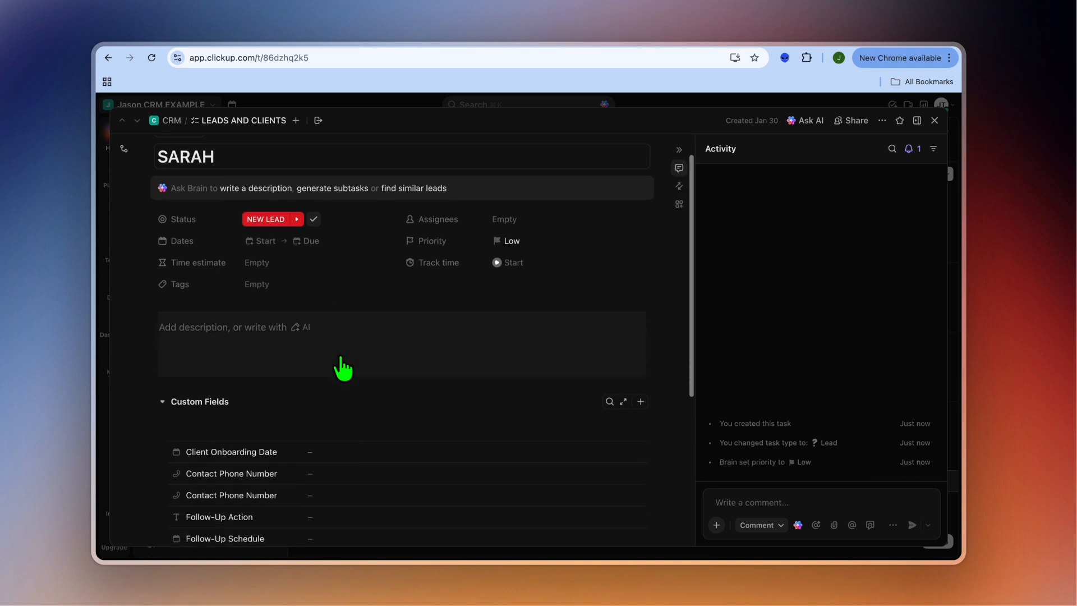
{"action": "scroll", "coordinate": [344, 368], "scroll_direction": "down", "scroll_amount": 4}
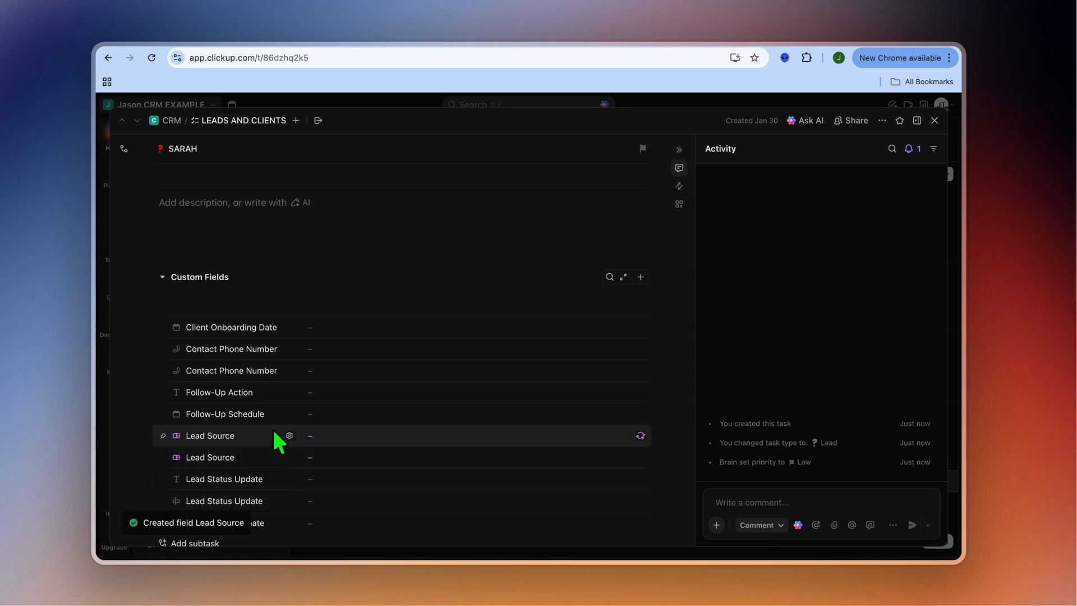
{"action": "scroll", "coordinate": [334, 415], "scroll_direction": "down", "scroll_amount": 1}
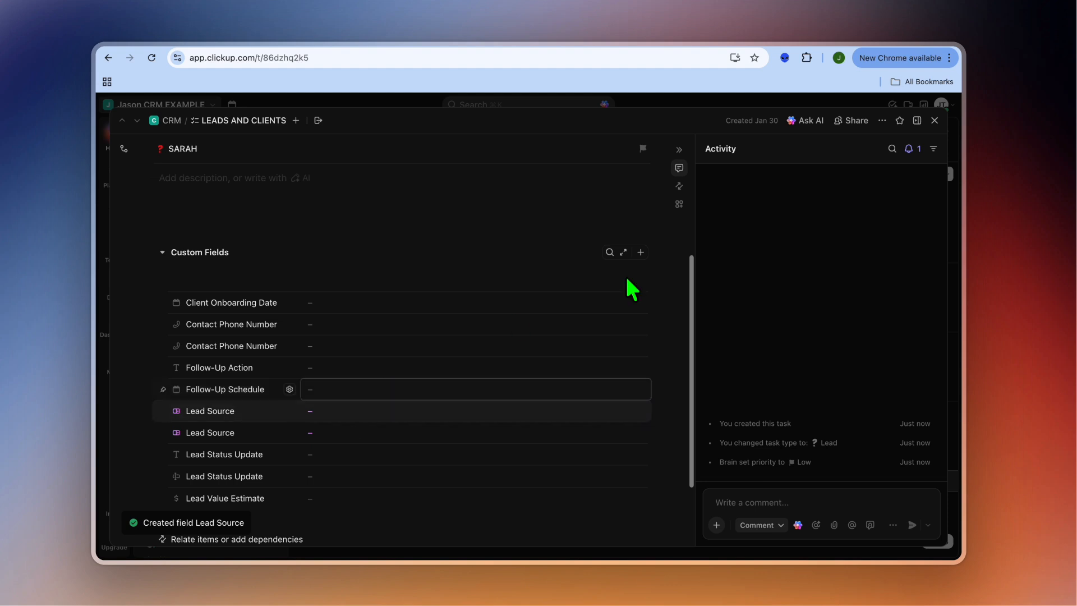
{"action": "left_click", "coordinate": [641, 253]}
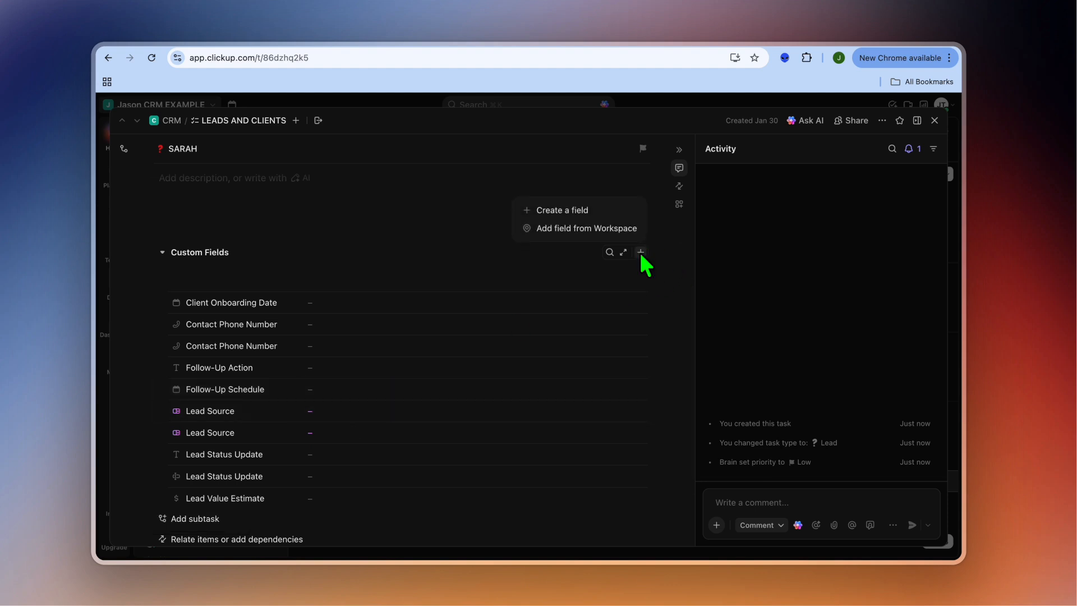
{"action": "left_click", "coordinate": [589, 212]}
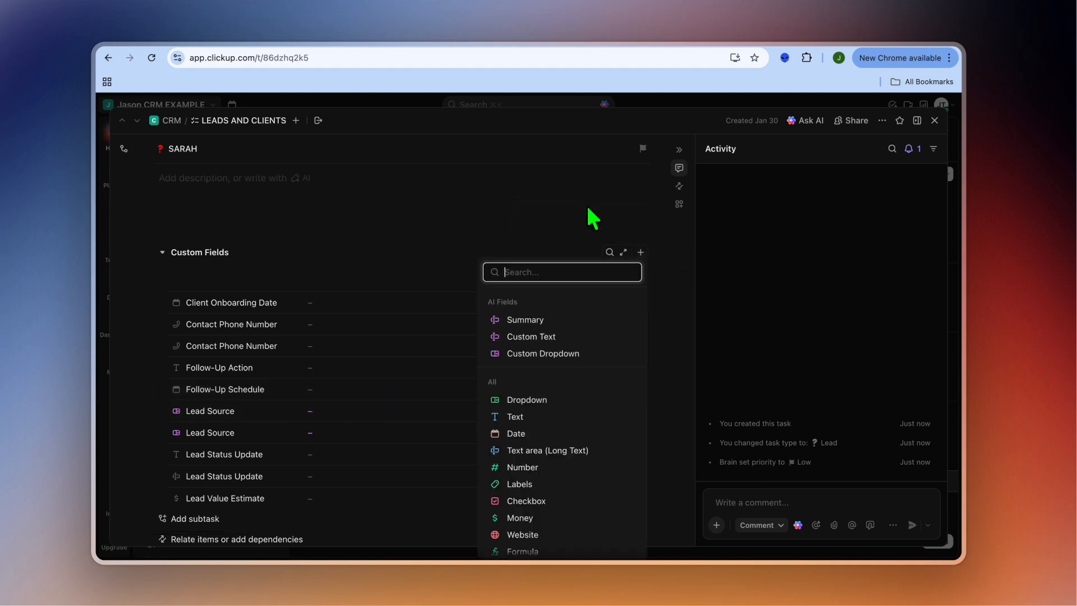
{"action": "left_click", "coordinate": [573, 337]}
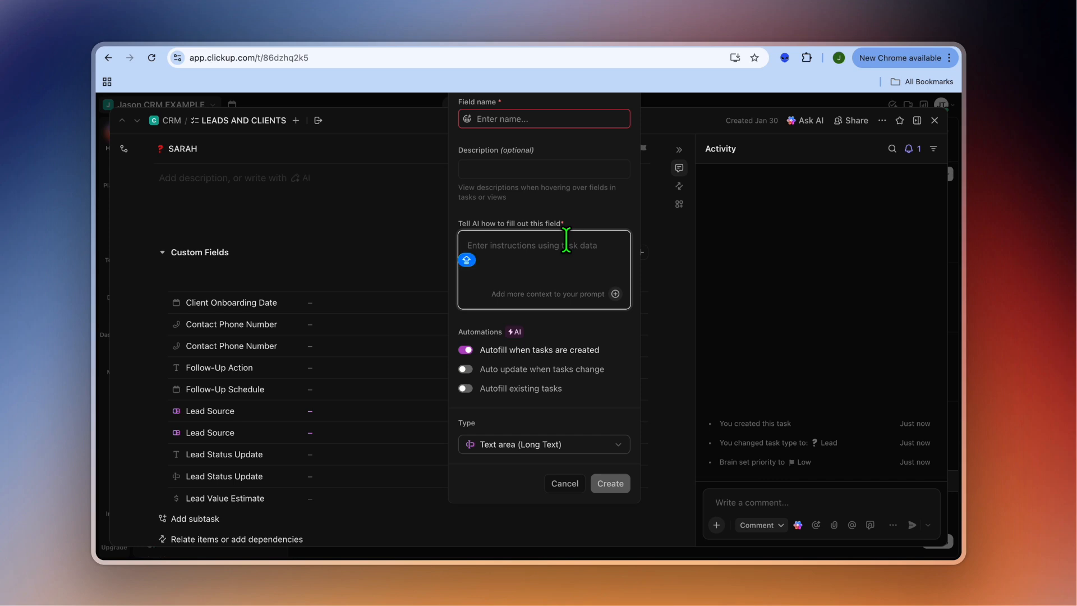
{"action": "left_click", "coordinate": [540, 118]}
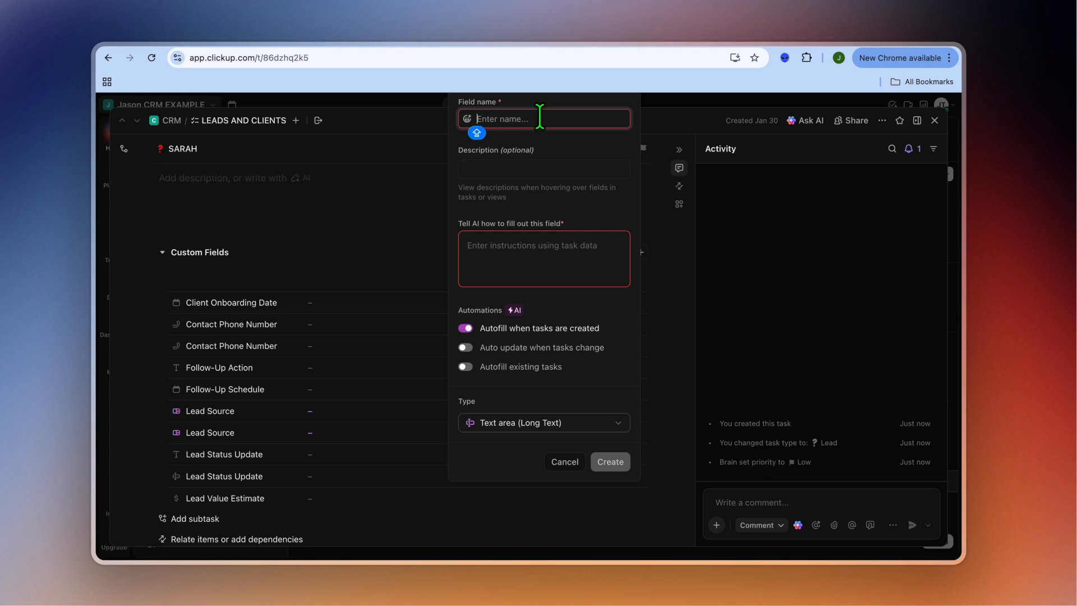
{"action": "type", "text": "EMA"}
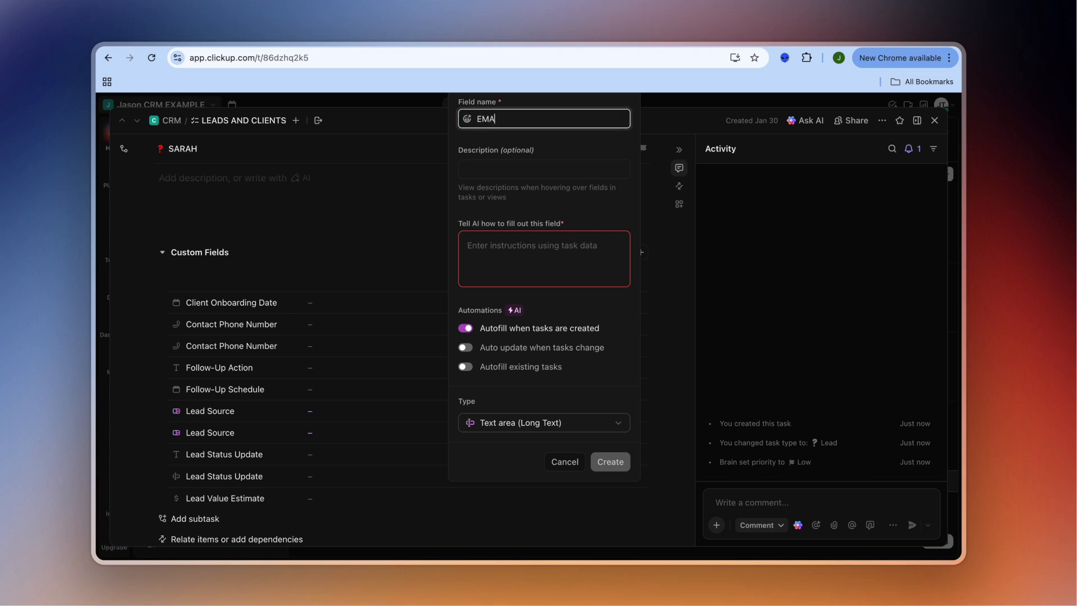
{"action": "type", "text": "IL ADDRESS"}
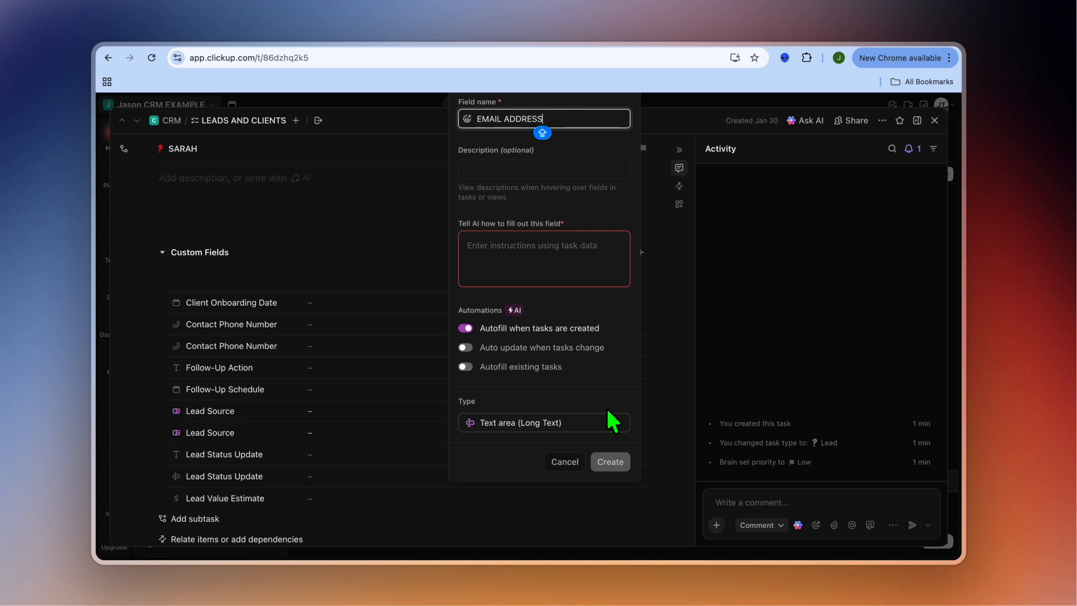
Set the EMAIL ADDRESS field's type to Text with Manual fill and create the field.
{"action": "left_click", "coordinate": [586, 426]}
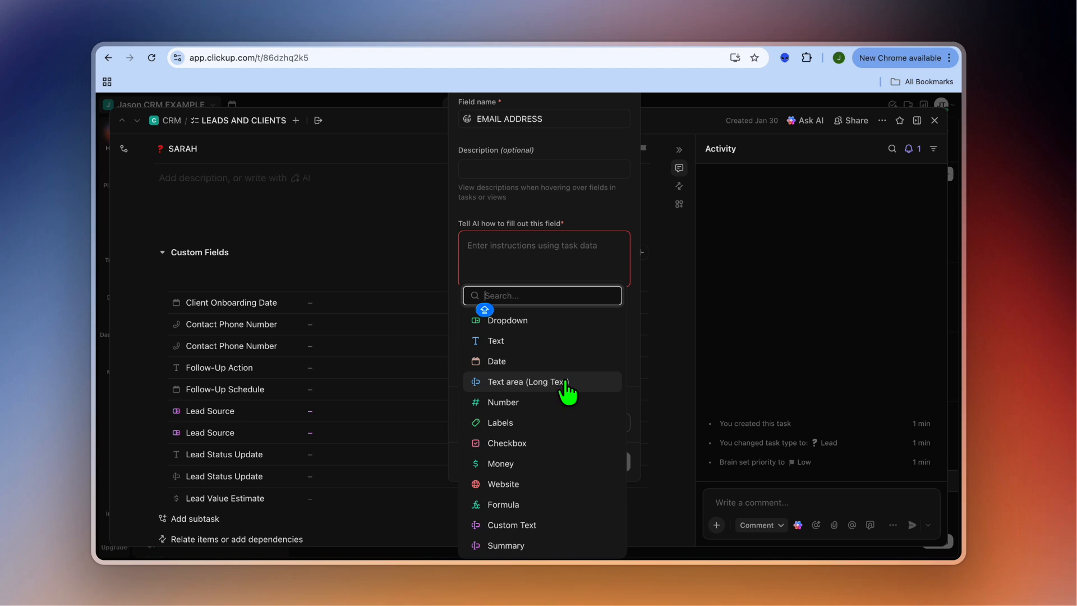
{"action": "left_click", "coordinate": [538, 341]}
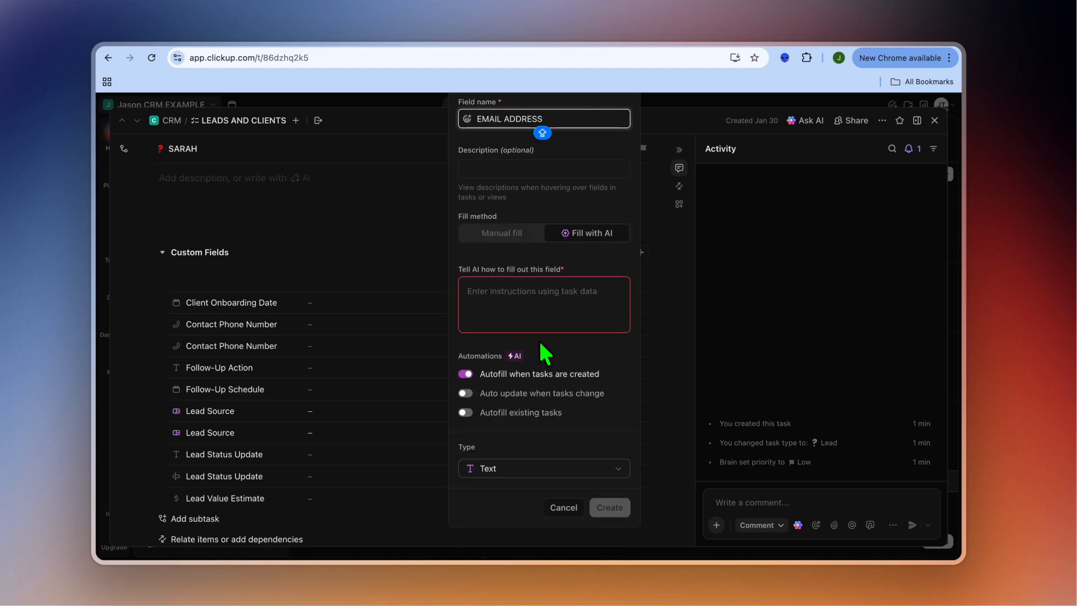
{"action": "left_click", "coordinate": [500, 235]}
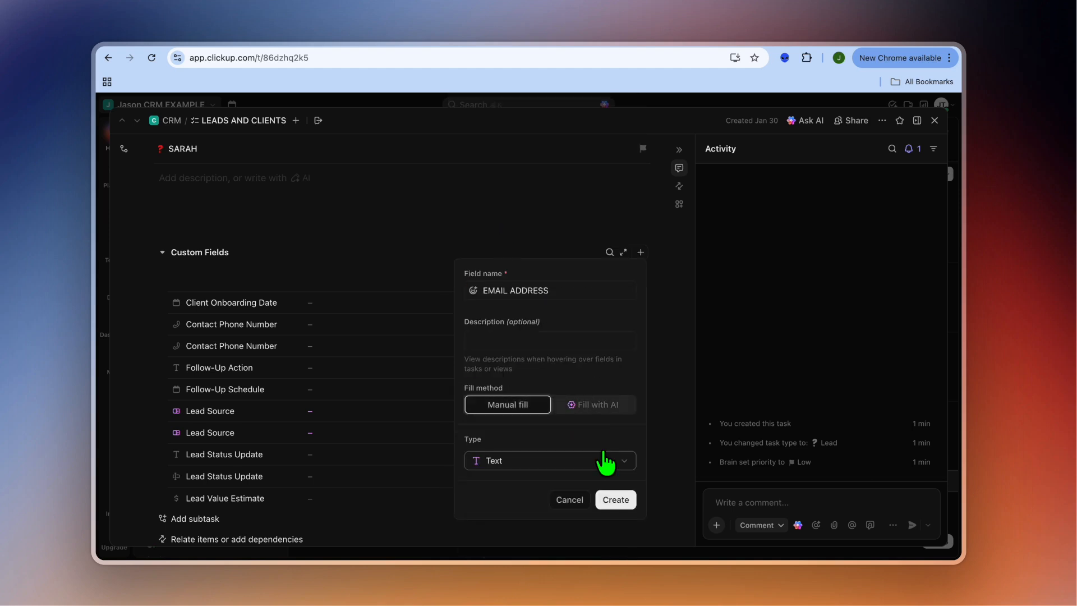
{"action": "left_click", "coordinate": [616, 500]}
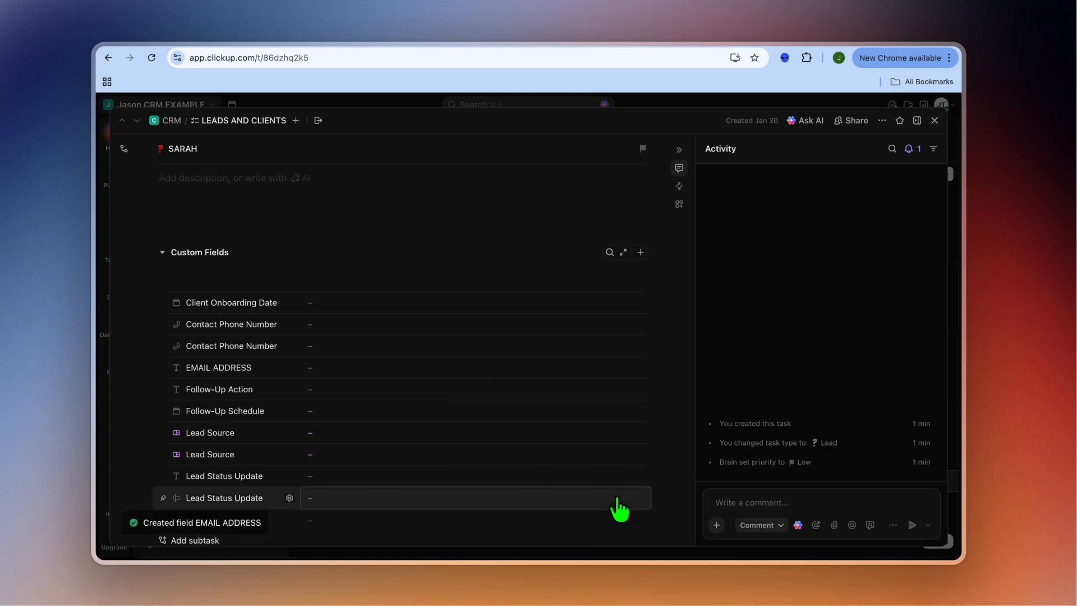
Review the lead's custom fields, including the EMAIL ADDRESS value, and close the lead record.
{"action": "scroll", "coordinate": [278, 510], "scroll_direction": "down", "scroll_amount": 3}
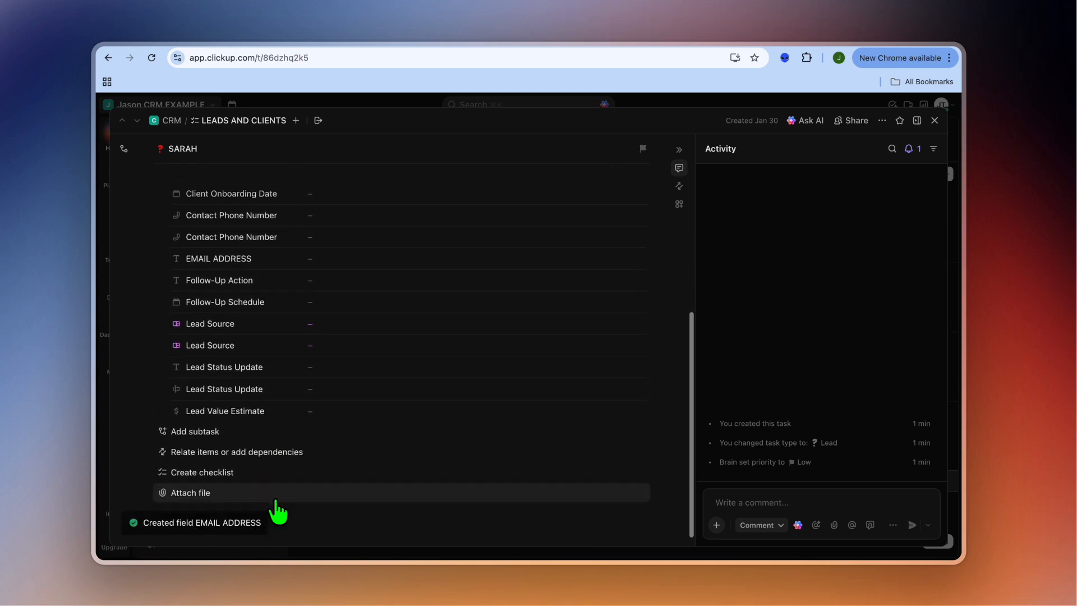
{"action": "scroll", "coordinate": [297, 429], "scroll_direction": "up", "scroll_amount": 1}
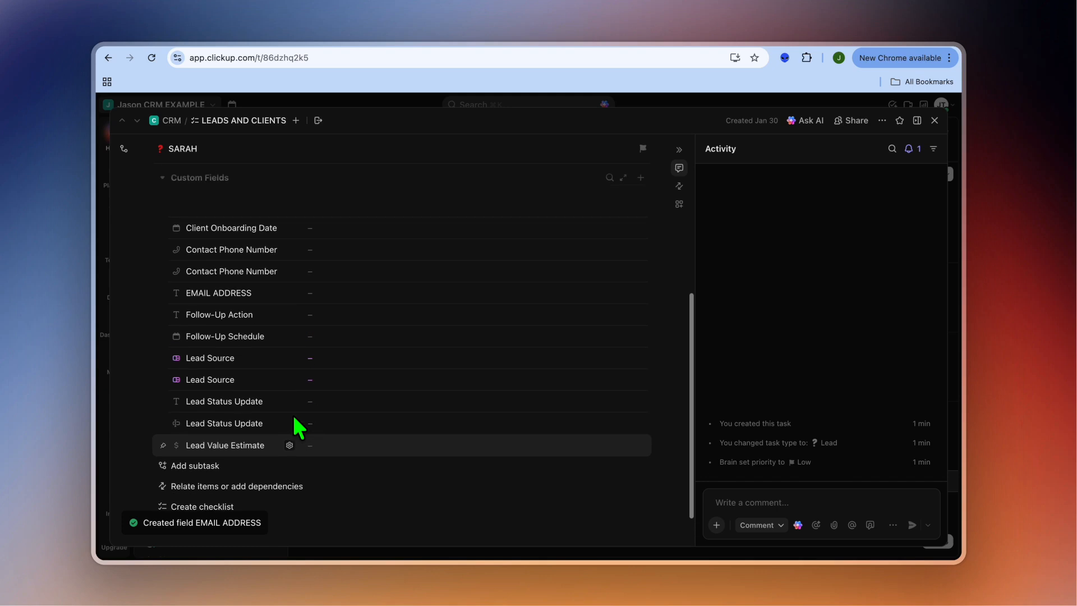
{"action": "left_click", "coordinate": [348, 292]}
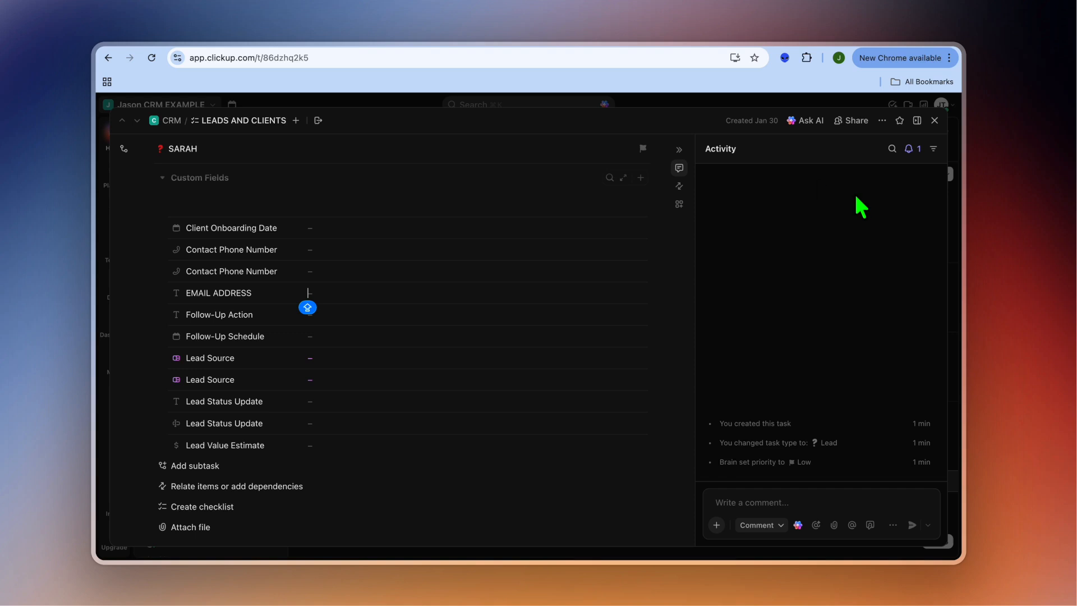
{"action": "left_click", "coordinate": [935, 121]}
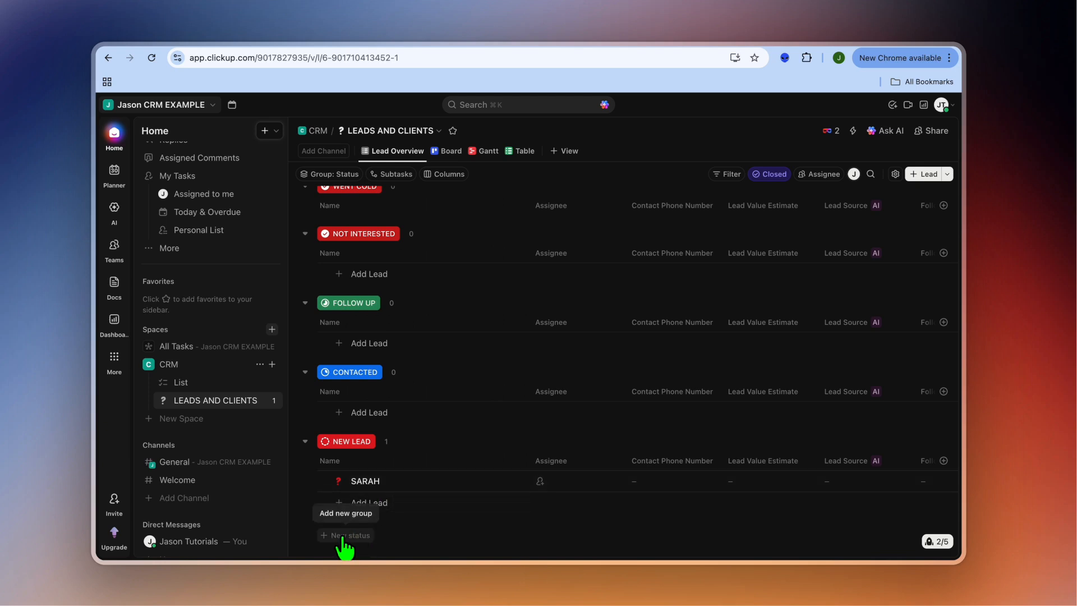
Add a new status group named CLOSED to the LEADS AND CLIENTS list.
{"action": "left_click", "coordinate": [344, 537]}
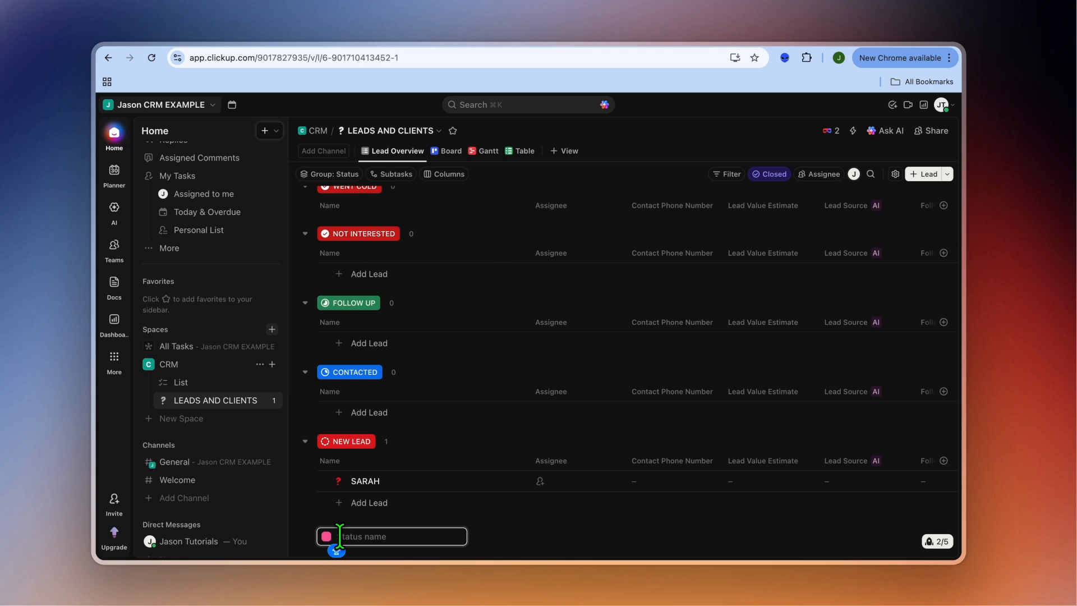
{"action": "type", "text": "CLOSED"}
{"action": "key", "text": "Return"}
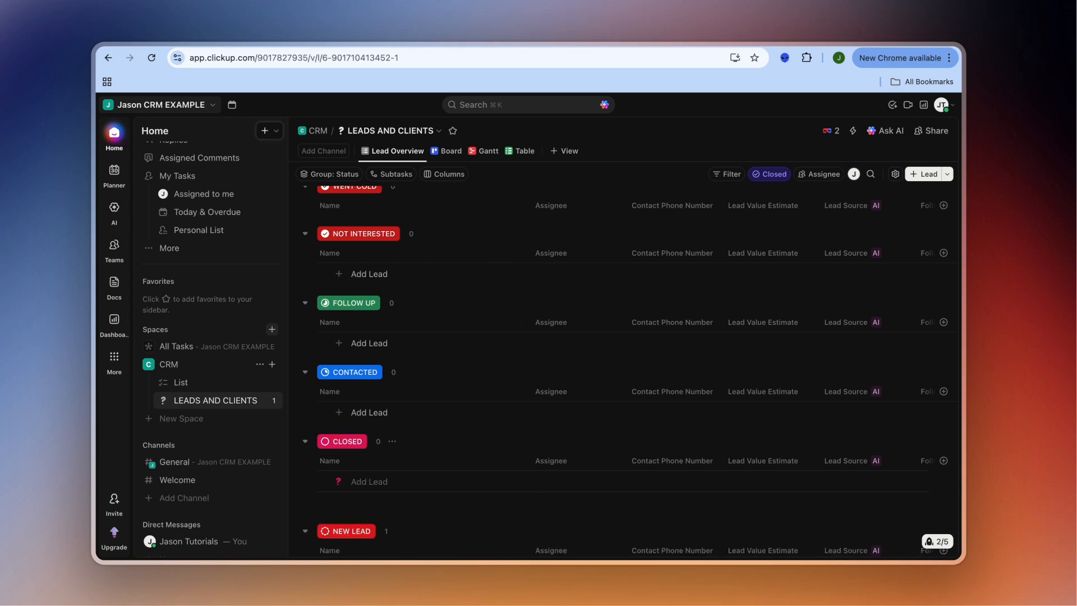
{"action": "left_click", "coordinate": [498, 498]}
{"action": "scroll", "coordinate": [498, 498], "scroll_direction": "down", "scroll_amount": 2}
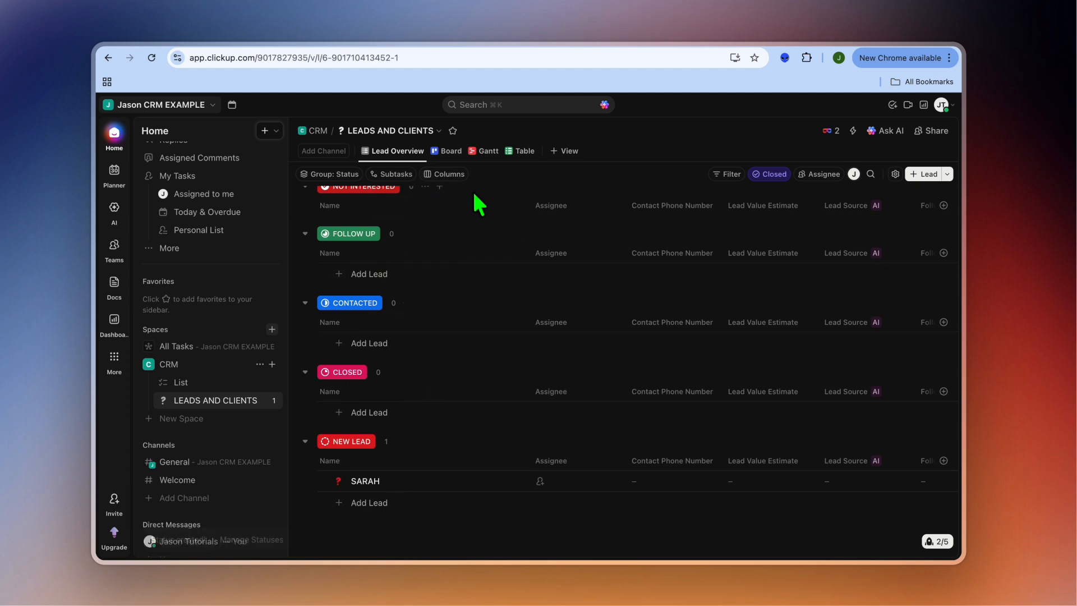
Show the LEADS AND CLIENTS list as a Board and move the lead's card from NEW LEAD to CONTACTED.
{"action": "left_click", "coordinate": [448, 155]}
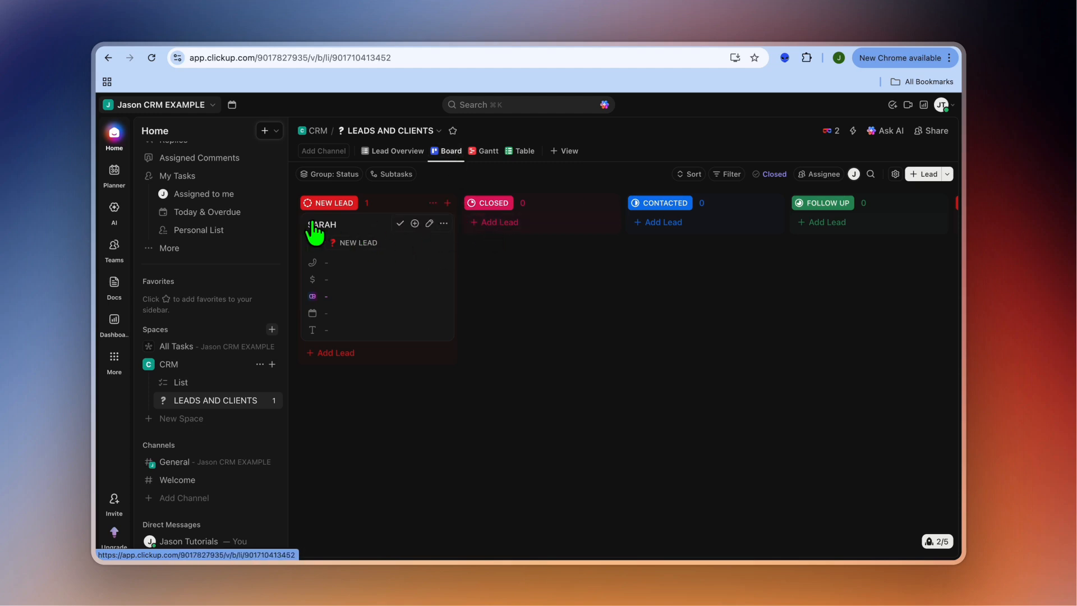
{"action": "scroll", "coordinate": [387, 239], "scroll_direction": "right", "scroll_amount": 1}
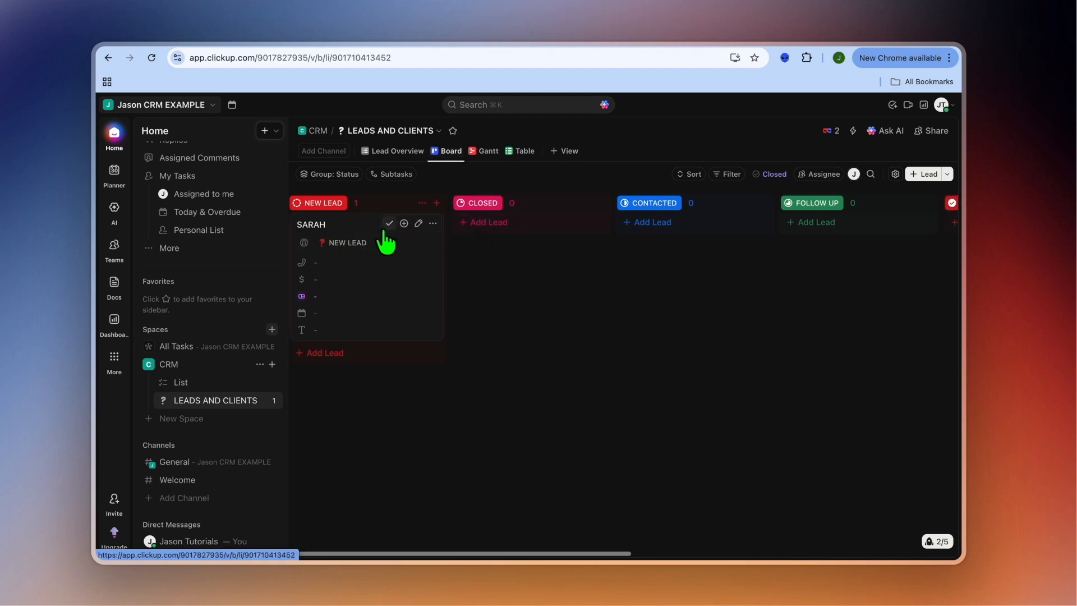
{"action": "left_click_drag", "start_coordinate": [337, 231], "coordinate": [639, 238]}
{"action": "scroll", "coordinate": [599, 233], "scroll_direction": "right", "scroll_amount": 4}
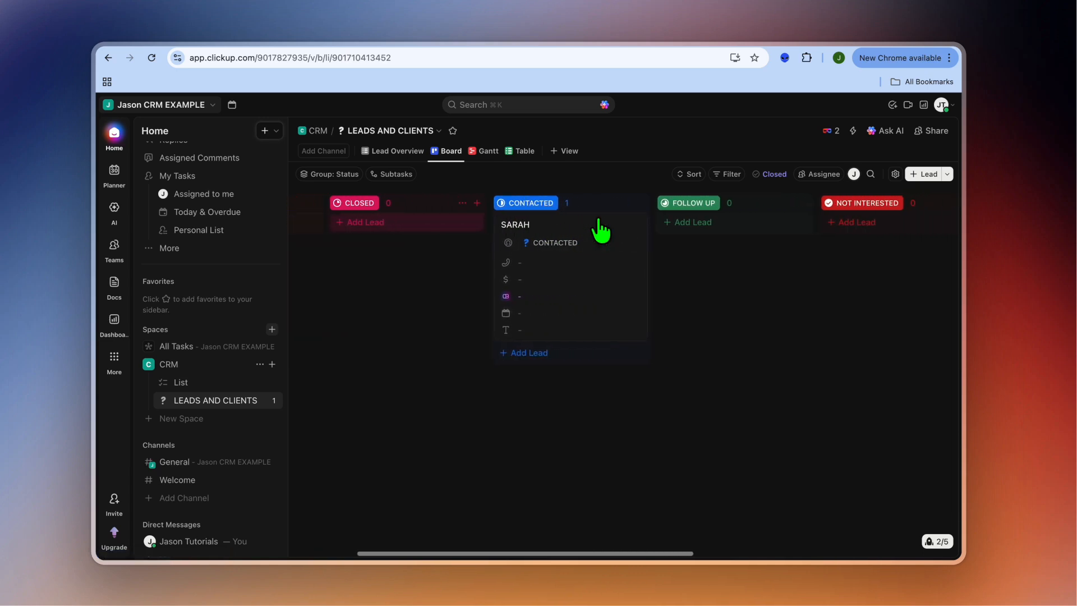
{"action": "scroll", "coordinate": [690, 219], "scroll_direction": "right", "scroll_amount": 5}
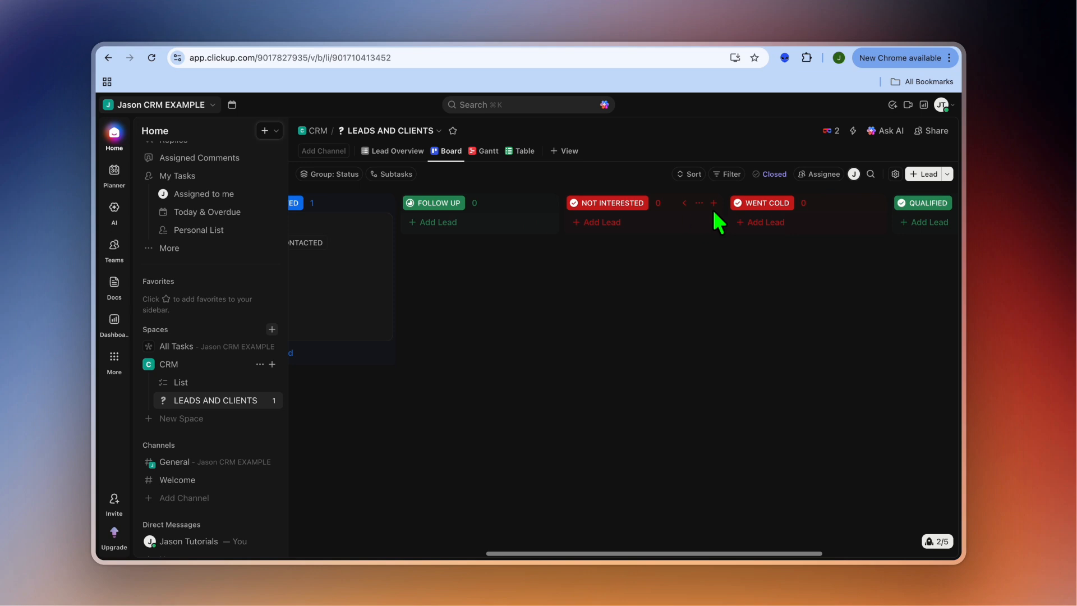
{"action": "scroll", "coordinate": [766, 227], "scroll_direction": "left", "scroll_amount": 7}
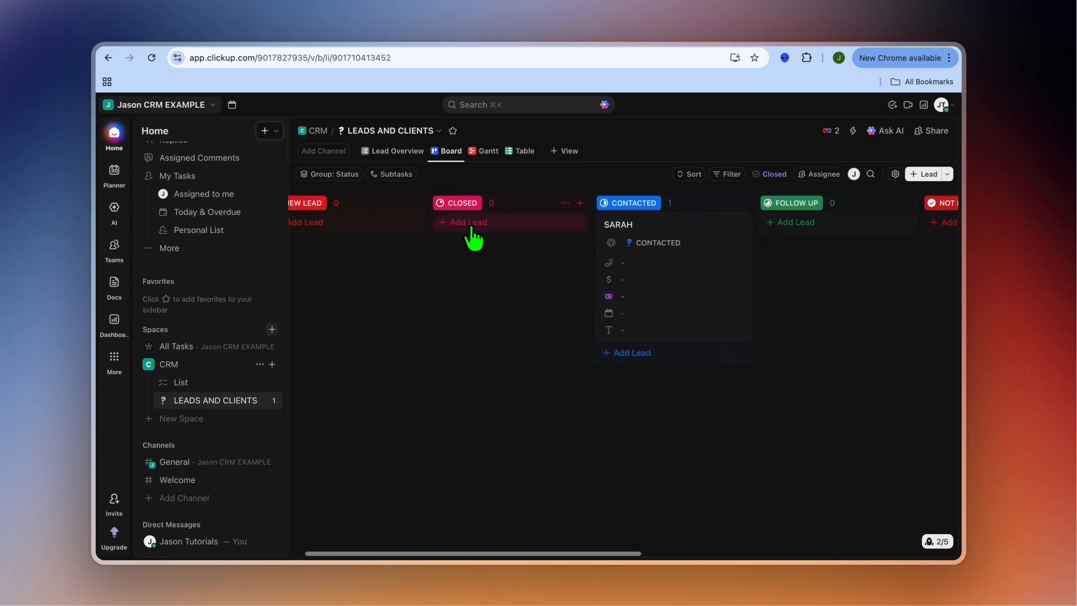